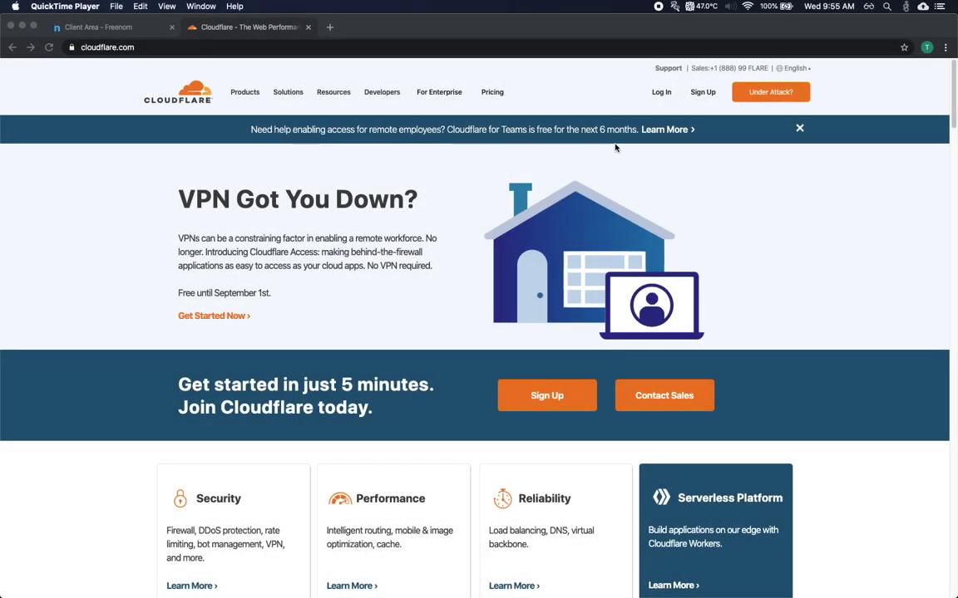
Sign in to Cloudflare with the saved account e-mail and password, with Remember me ticked
{"action": "left_click", "coordinate": [701, 114]}
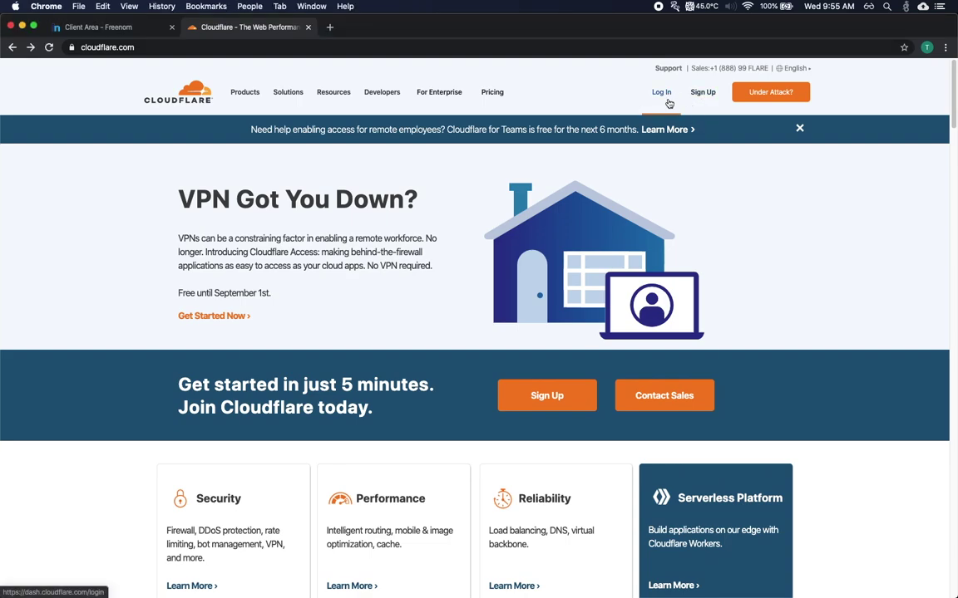
{"action": "left_click", "coordinate": [667, 96]}
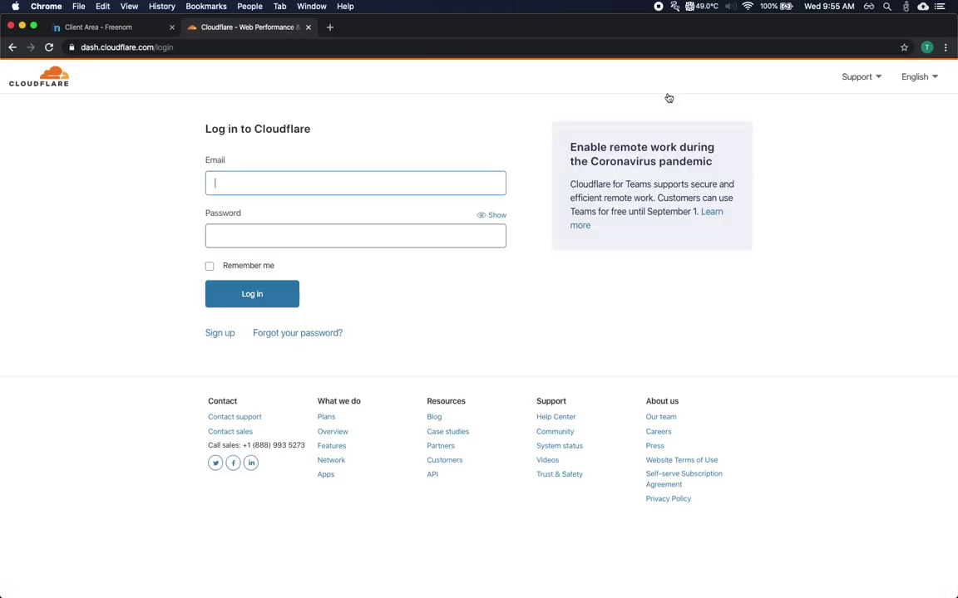
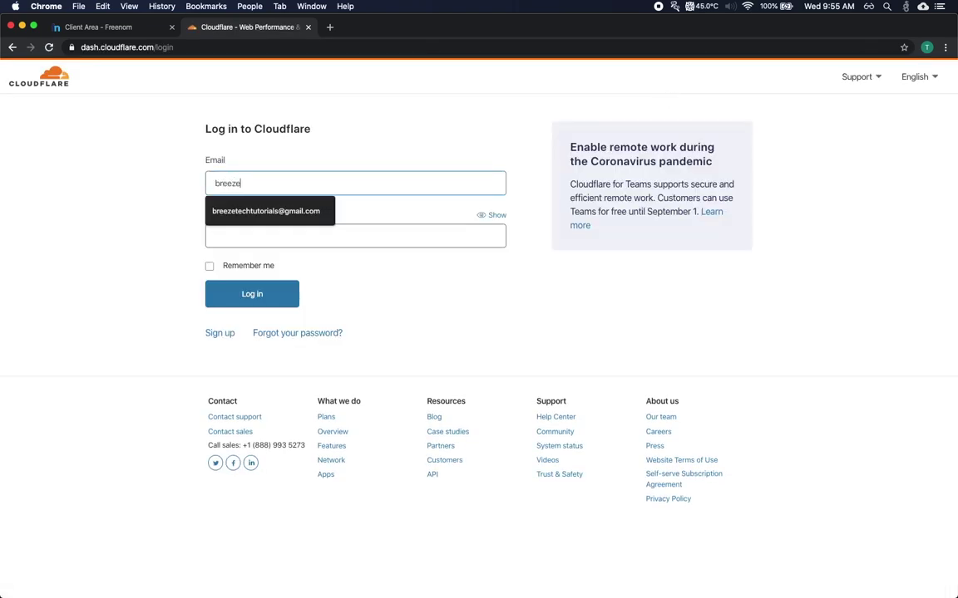
{"action": "left_click", "coordinate": [275, 213]}
{"action": "left_click", "coordinate": [281, 234]}
{"action": "type", "text": "••••••••"}
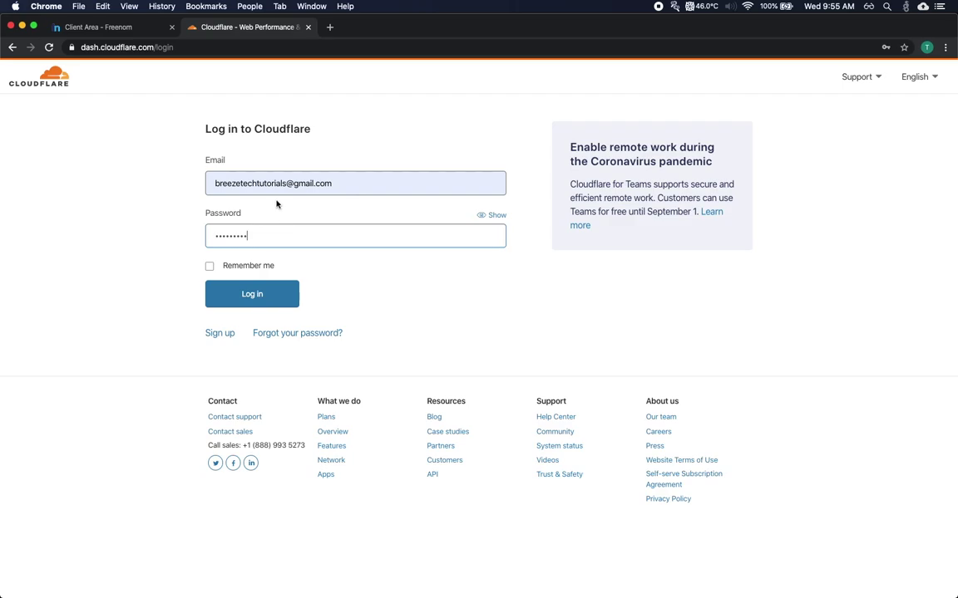
{"action": "left_click", "coordinate": [225, 265]}
{"action": "left_click", "coordinate": [238, 287]}
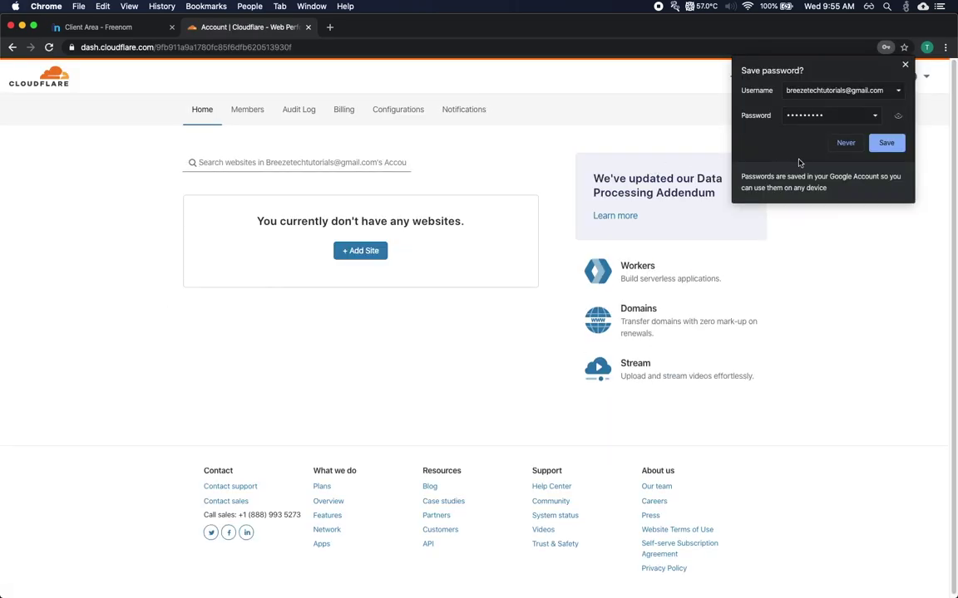
{"action": "left_click", "coordinate": [844, 148]}
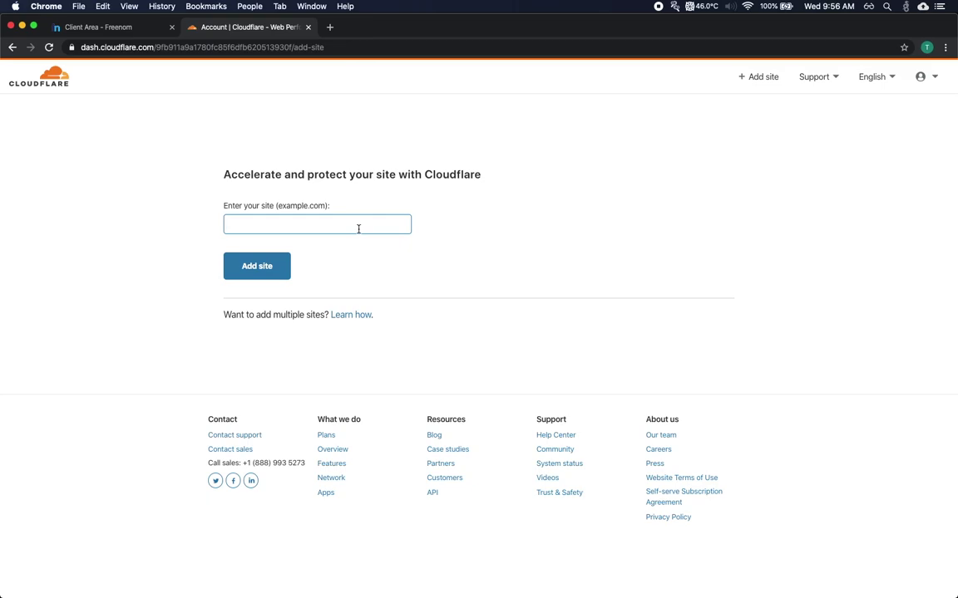
Copy davie504.tk from the Freenom page, add it as a Cloudflare site, and pick Free
{"action": "left_click", "coordinate": [146, 29]}
{"action": "left_click_drag", "start_coordinate": [360, 131], "coordinate": [600, 144]}
{"action": "left_click", "coordinate": [487, 132]}
{"action": "left_click_drag", "start_coordinate": [468, 131], "coordinate": [592, 133]}
{"action": "left_click", "coordinate": [229, 30]}
{"action": "type", "text": "d"}
{"action": "key", "text": "Return"}
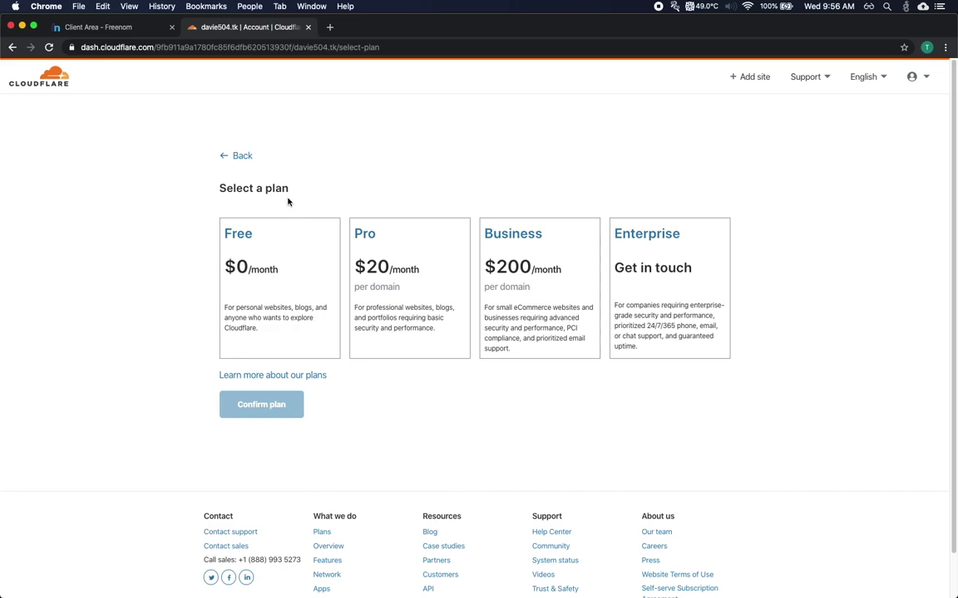
{"action": "left_click", "coordinate": [279, 242]}
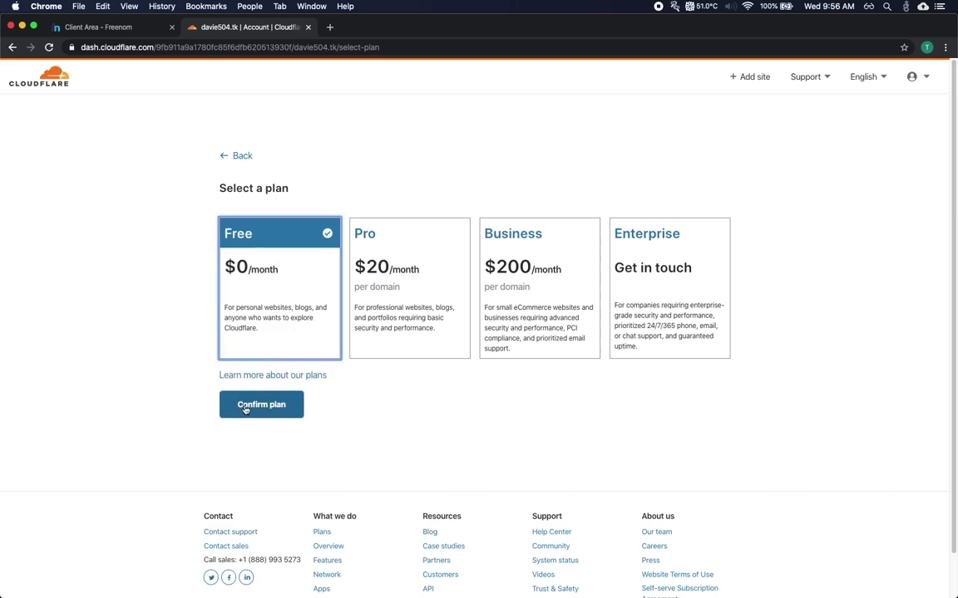
Confirm the Free plan, add an A record @ pointing to 8.8.8.8, and continue
{"action": "left_click", "coordinate": [261, 405]}
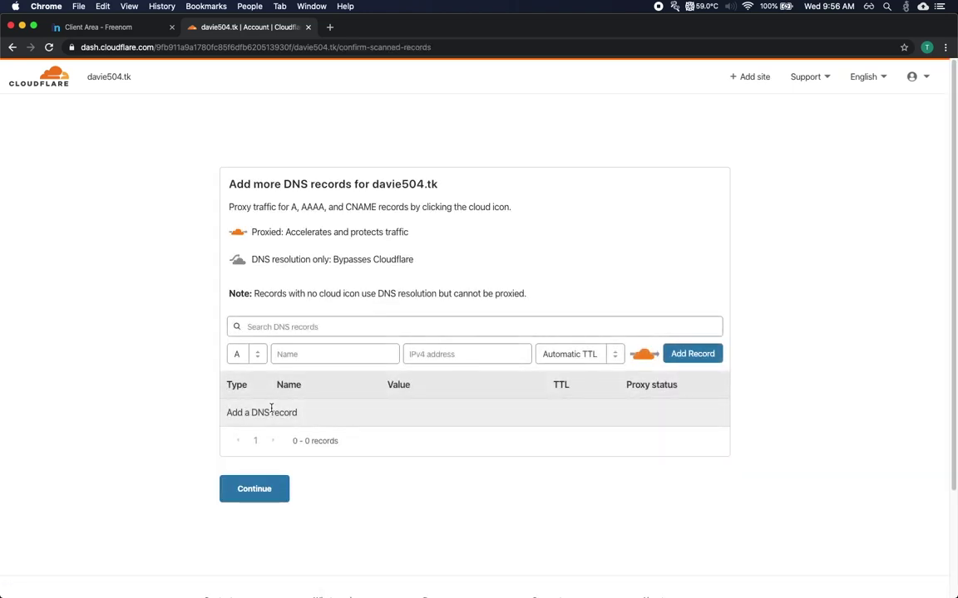
{"action": "left_click", "coordinate": [272, 354]}
{"action": "type", "text": "@"}
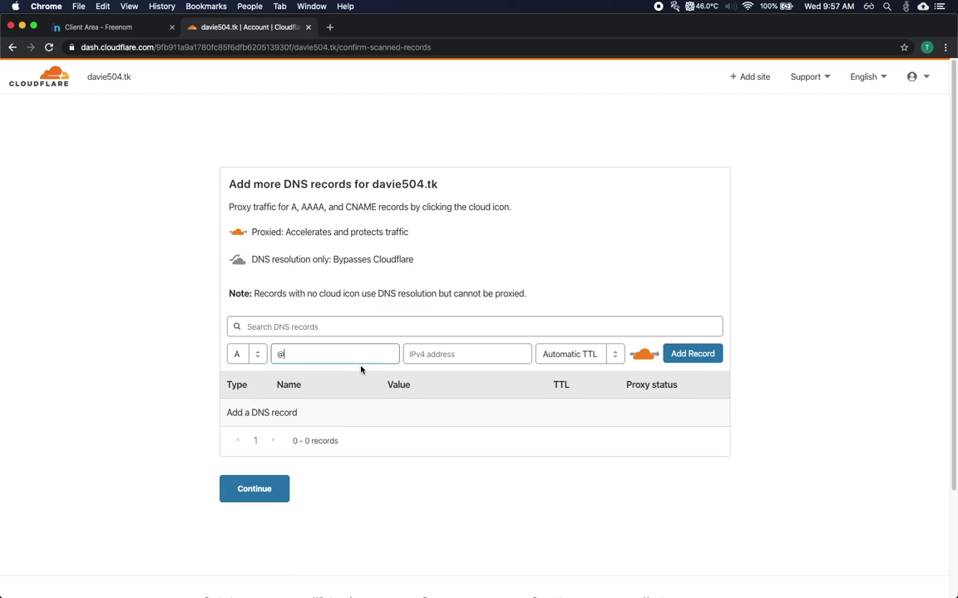
{"action": "left_click", "coordinate": [419, 363]}
{"action": "type", "text": "8.8."}
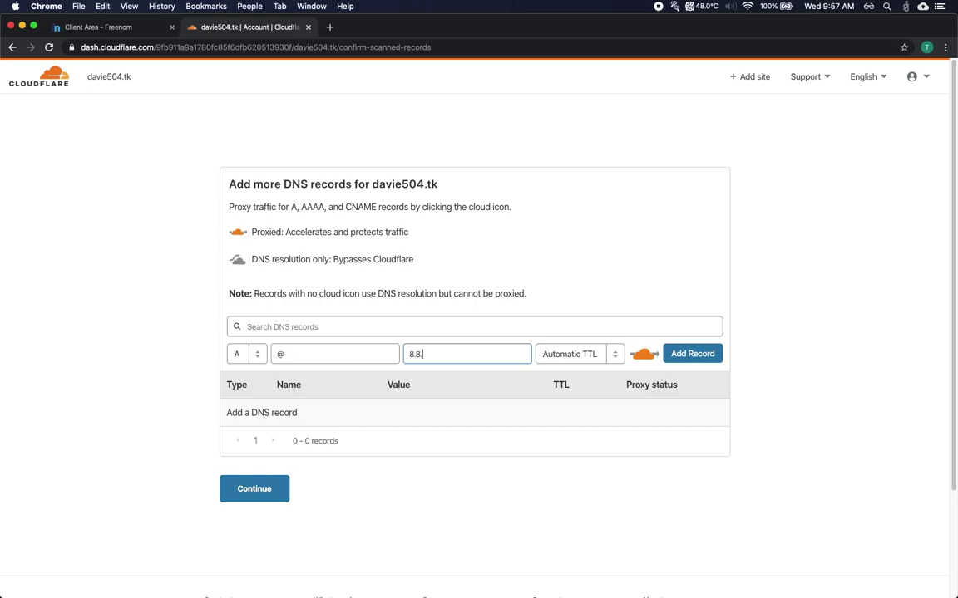
{"action": "left_click", "coordinate": [711, 358]}
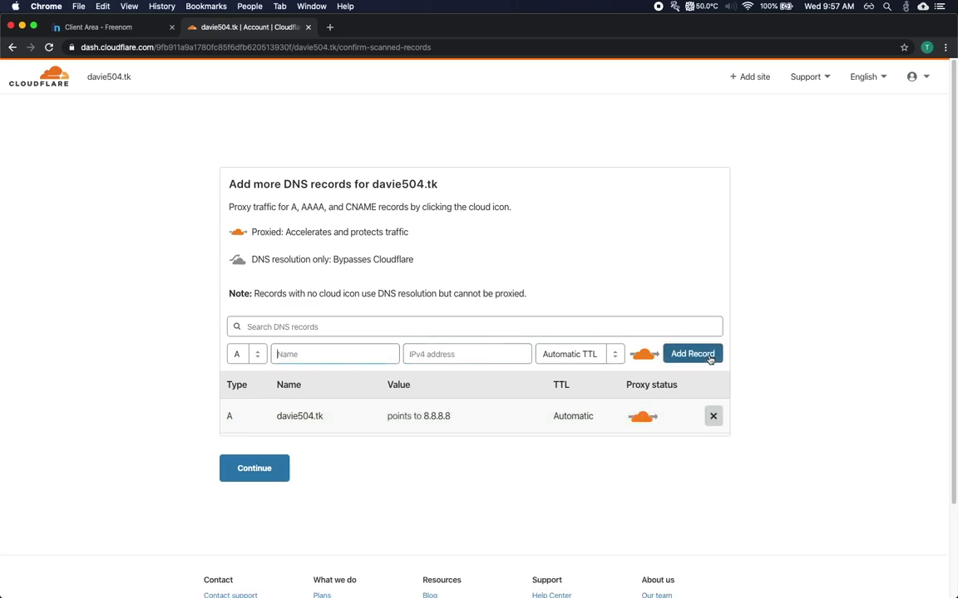
{"action": "left_click", "coordinate": [256, 468]}
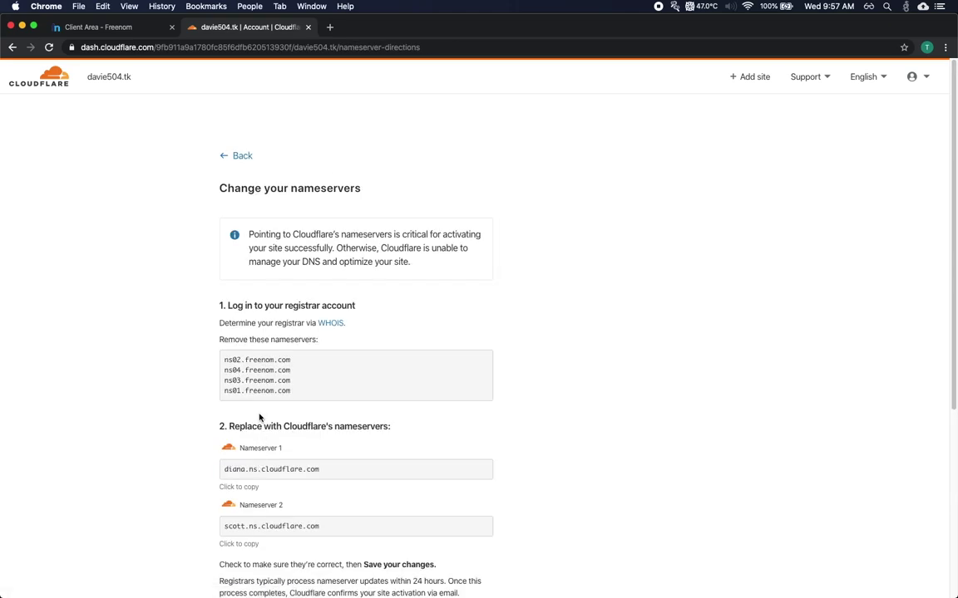
Copy the first Cloudflare nameserver diana.ns.cloudflare.com and go to the Freenom domain page
{"action": "scroll", "coordinate": [256, 390], "scroll_direction": "down", "scroll_amount": 3}
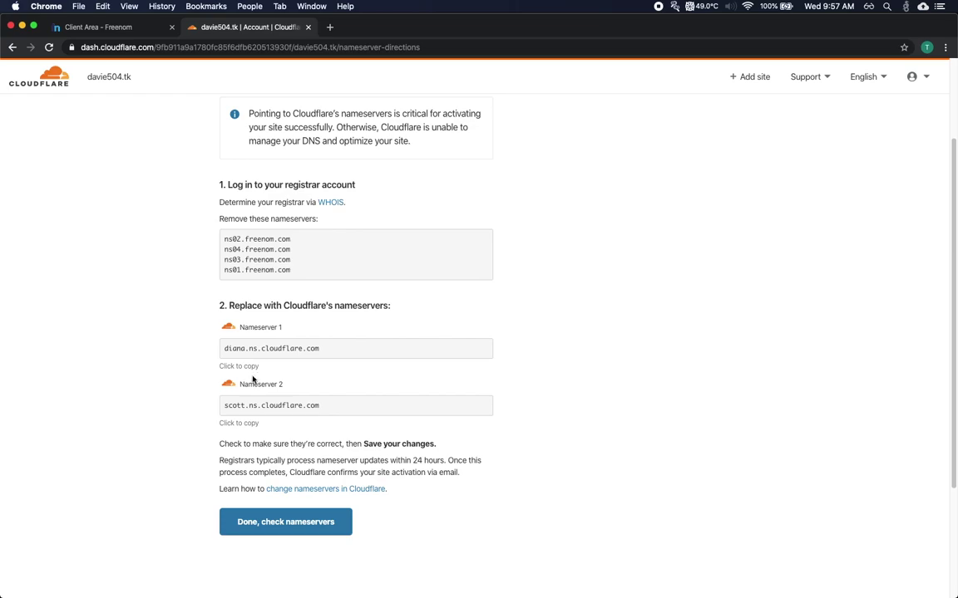
{"action": "left_click_drag", "start_coordinate": [224, 348], "coordinate": [322, 349]}
{"action": "left_click_drag", "start_coordinate": [222, 404], "coordinate": [322, 407]}
{"action": "left_click", "coordinate": [243, 368]}
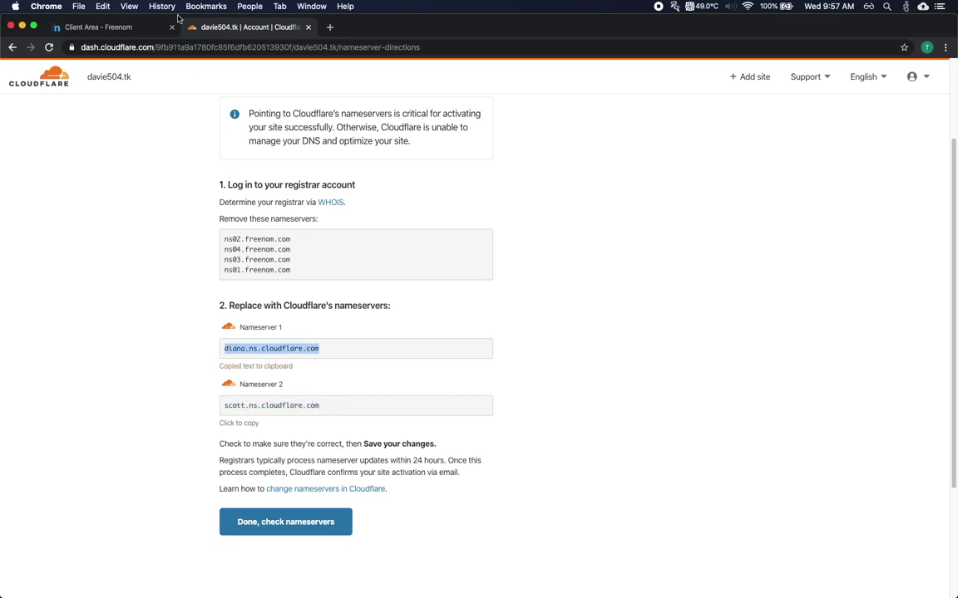
{"action": "left_click", "coordinate": [135, 27]}
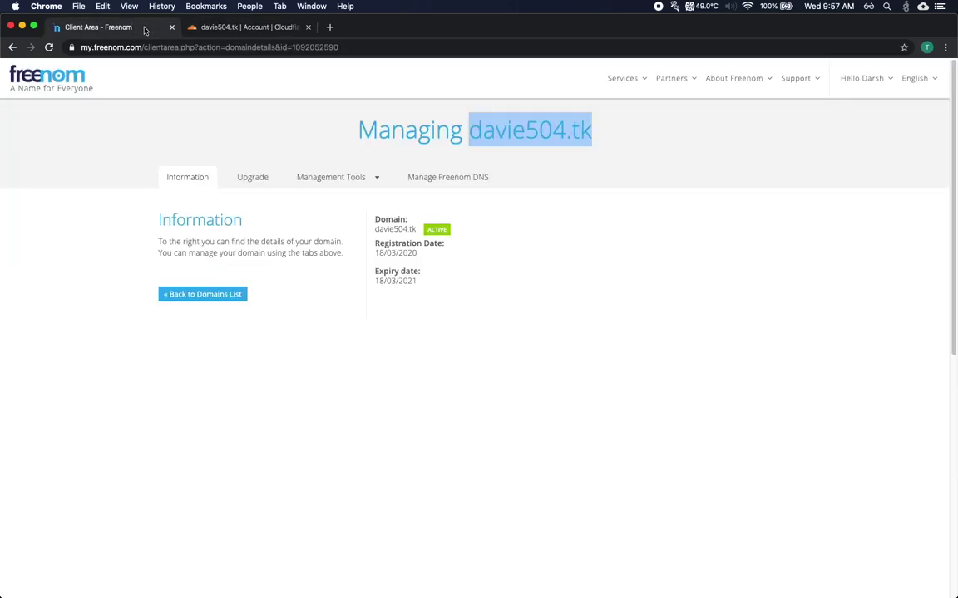
In Freenom Nameservers, choose custom nameservers and paste diana.ns.cloudflare.com into Nameserver 1
{"action": "left_click", "coordinate": [340, 178]}
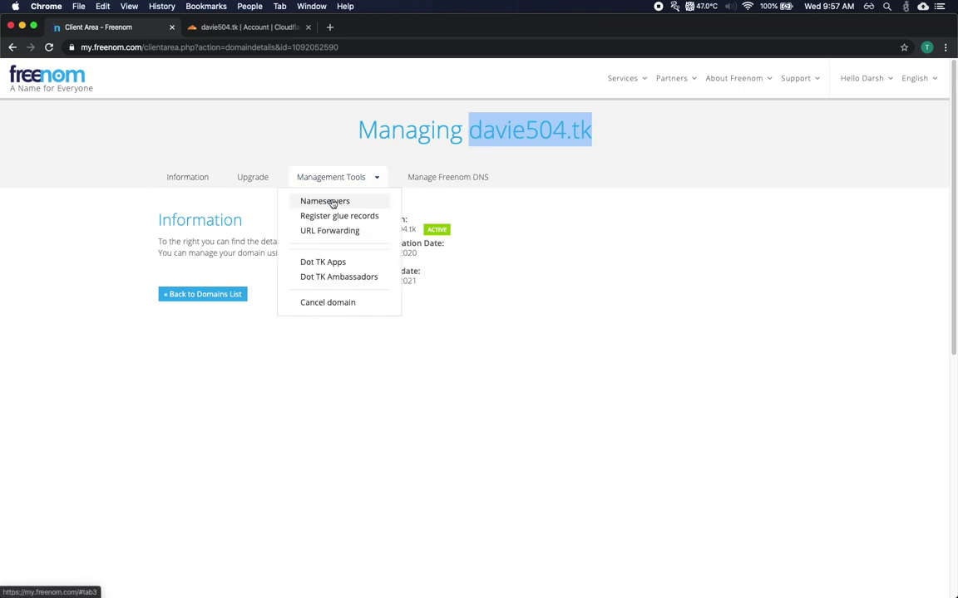
{"action": "left_click", "coordinate": [335, 202]}
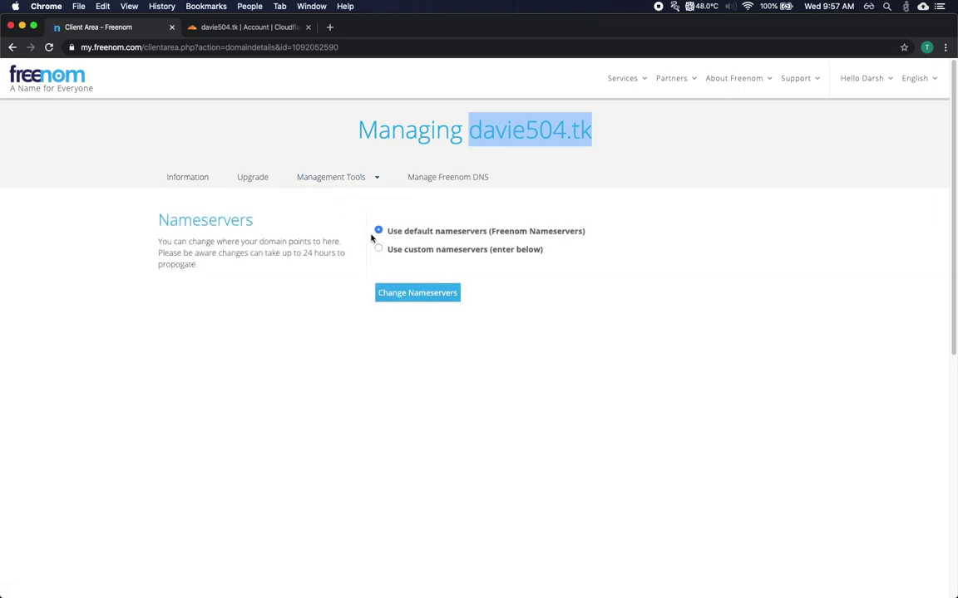
{"action": "left_click", "coordinate": [379, 249]}
{"action": "left_click", "coordinate": [387, 301]}
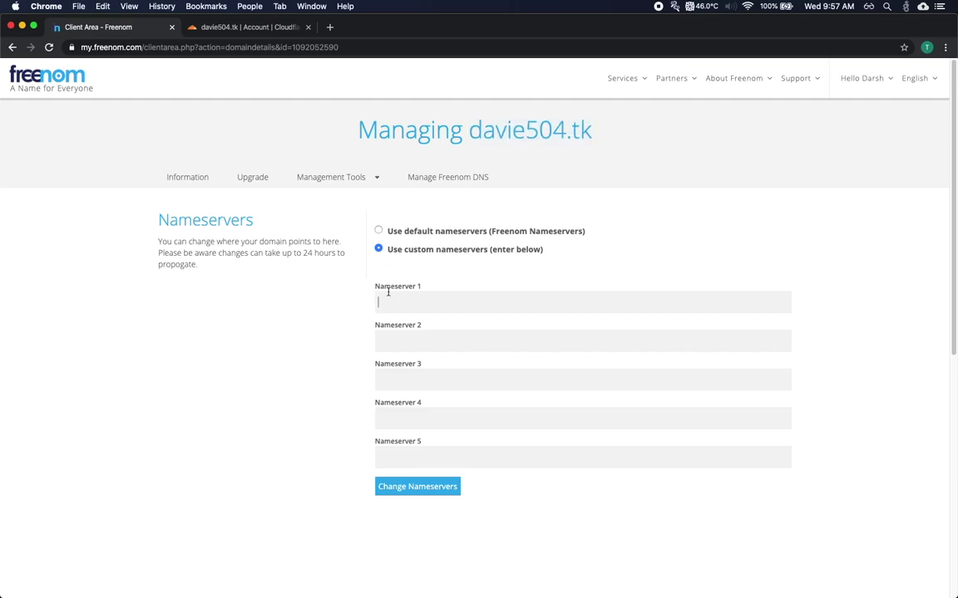
{"action": "right_click", "coordinate": [390, 299]}
{"action": "left_click", "coordinate": [409, 371]}
Copy scott.ns.cloudflare.com from Cloudflare, paste it into Nameserver 2, and save the nameservers
{"action": "left_click", "coordinate": [233, 27]}
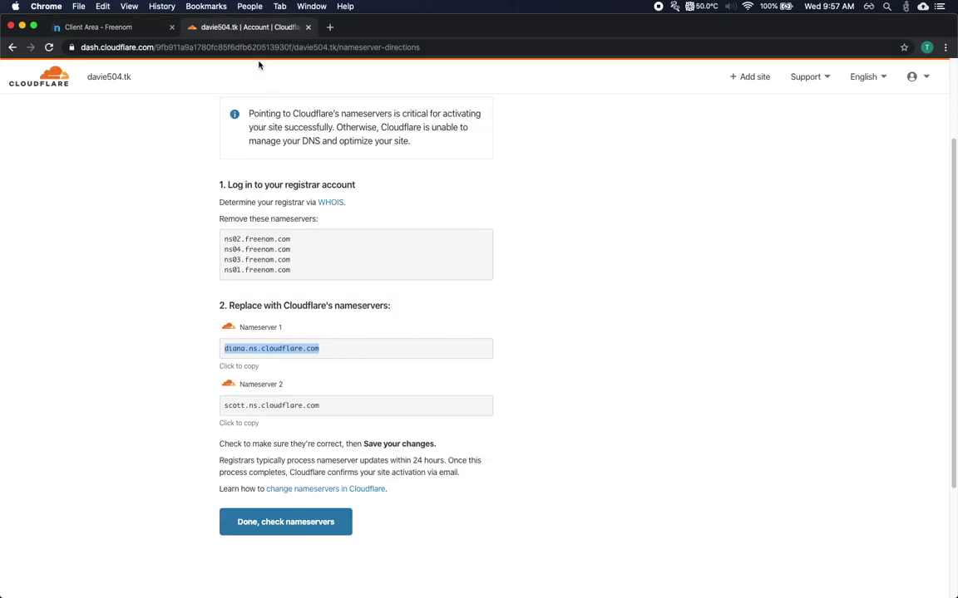
{"action": "left_click", "coordinate": [285, 403]}
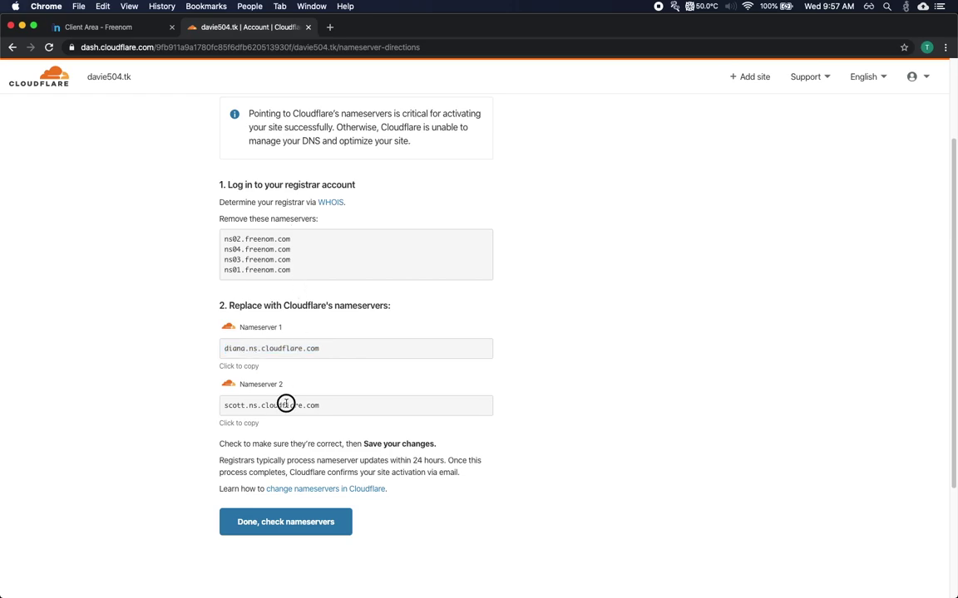
{"action": "left_click", "coordinate": [239, 424]}
{"action": "left_click", "coordinate": [158, 33]}
{"action": "left_click", "coordinate": [406, 339]}
{"action": "right_click", "coordinate": [407, 339]}
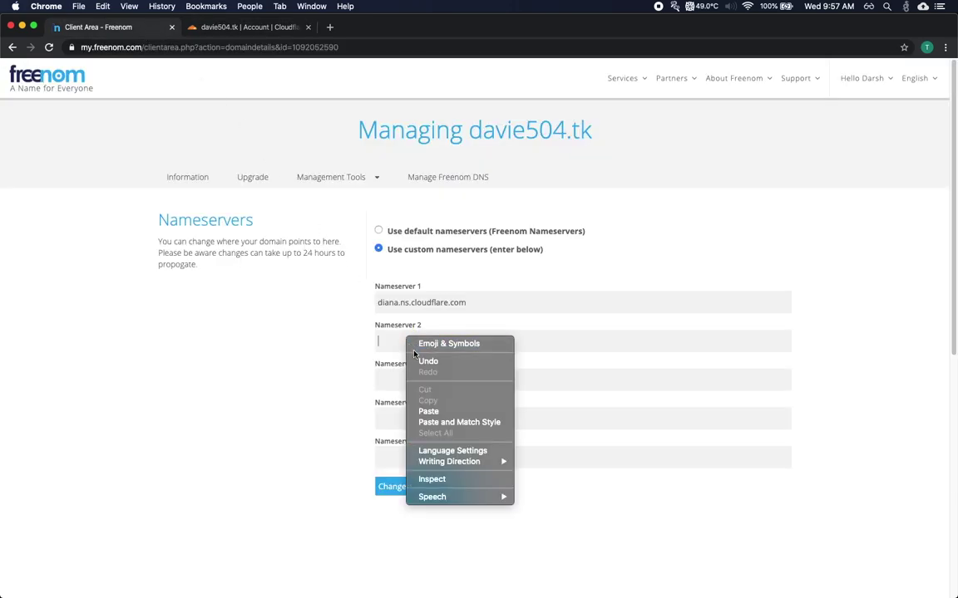
{"action": "left_click", "coordinate": [428, 411]}
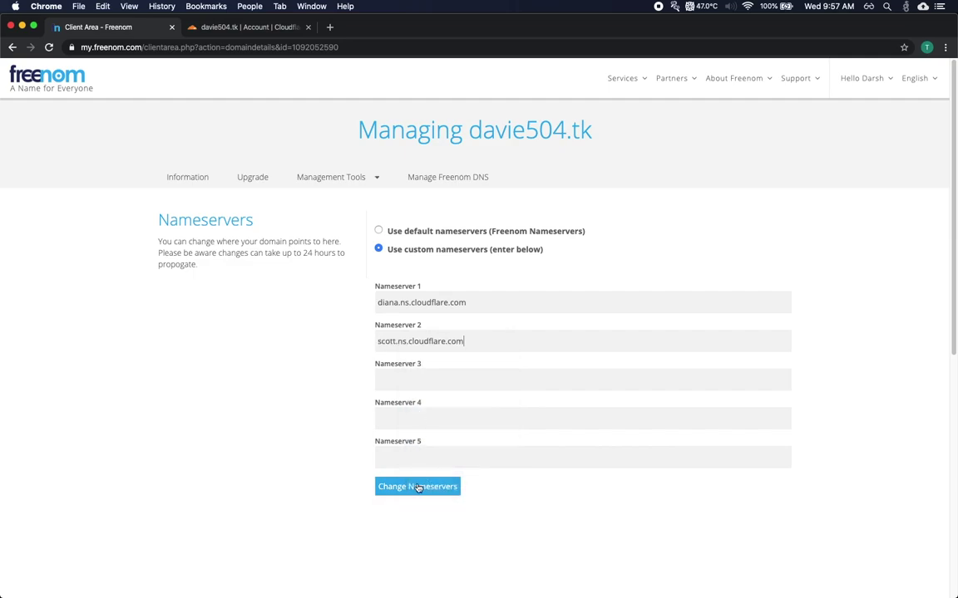
{"action": "left_click", "coordinate": [418, 489]}
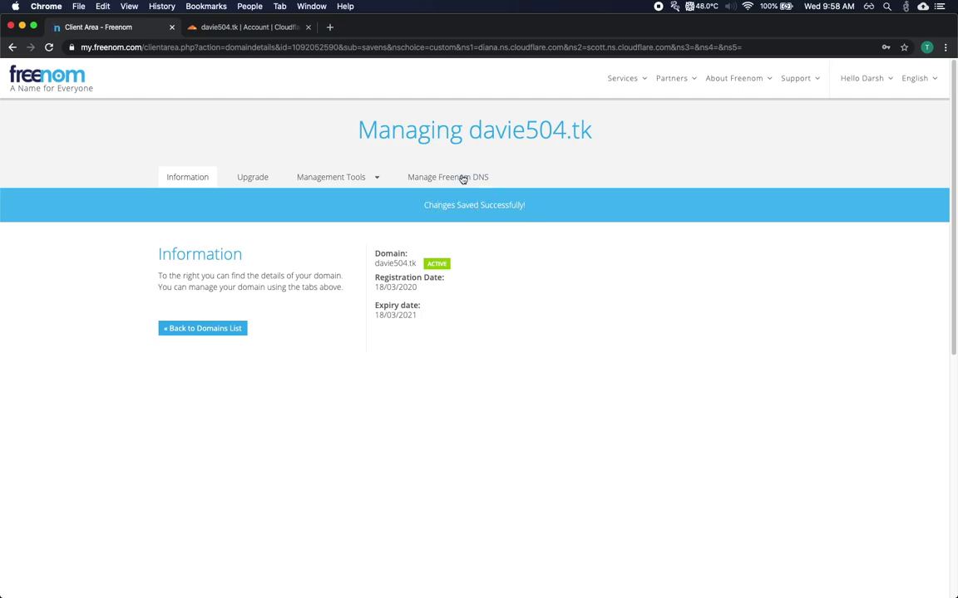
Confirm the nameserver change and finish setup with SSL Full and Always Use HTTPS on
{"action": "left_click", "coordinate": [249, 27]}
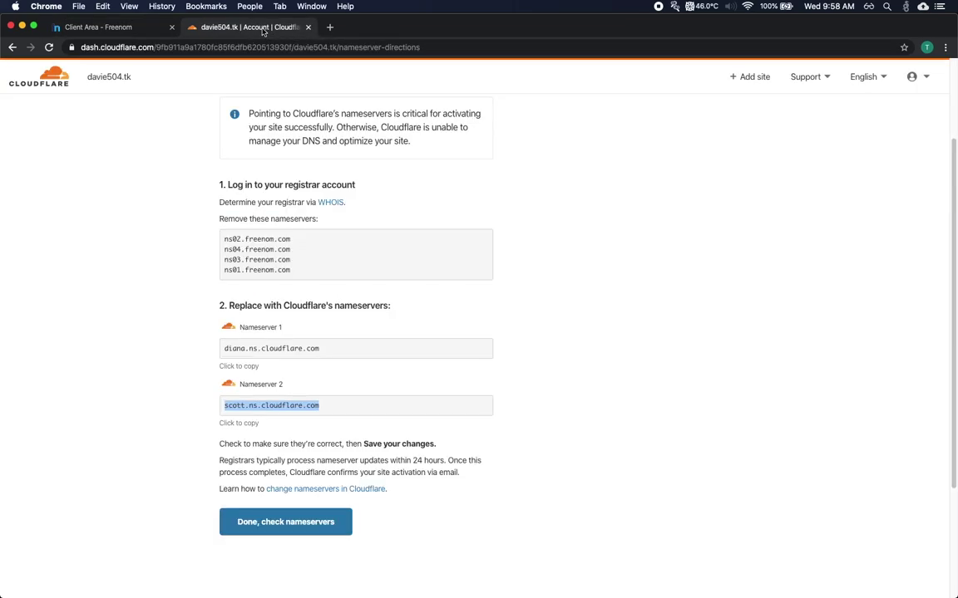
{"action": "left_click", "coordinate": [252, 523]}
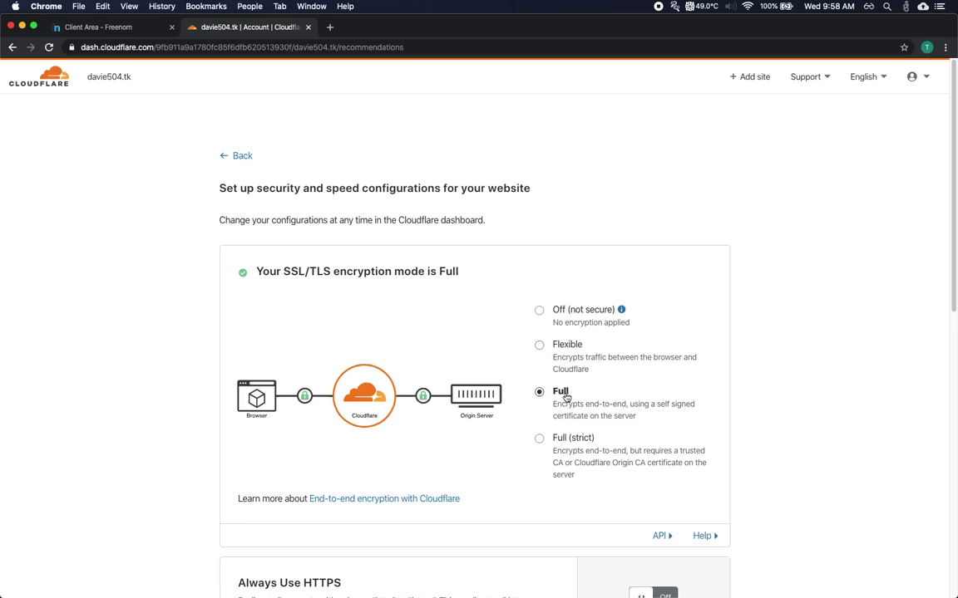
{"action": "scroll", "coordinate": [474, 376], "scroll_direction": "down", "scroll_amount": 1}
{"action": "scroll", "coordinate": [474, 376], "scroll_direction": "down", "scroll_amount": 5}
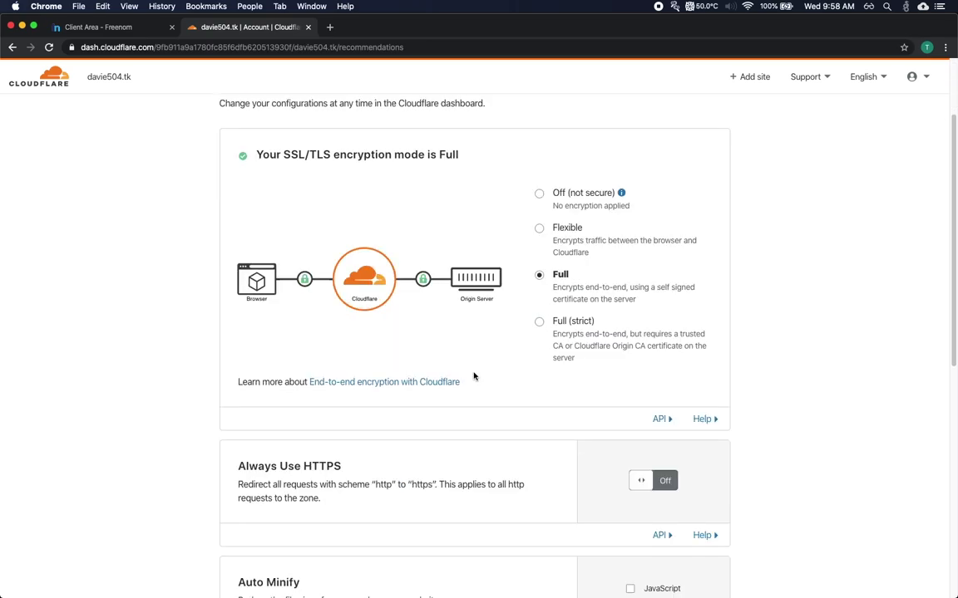
{"action": "left_click", "coordinate": [672, 386]}
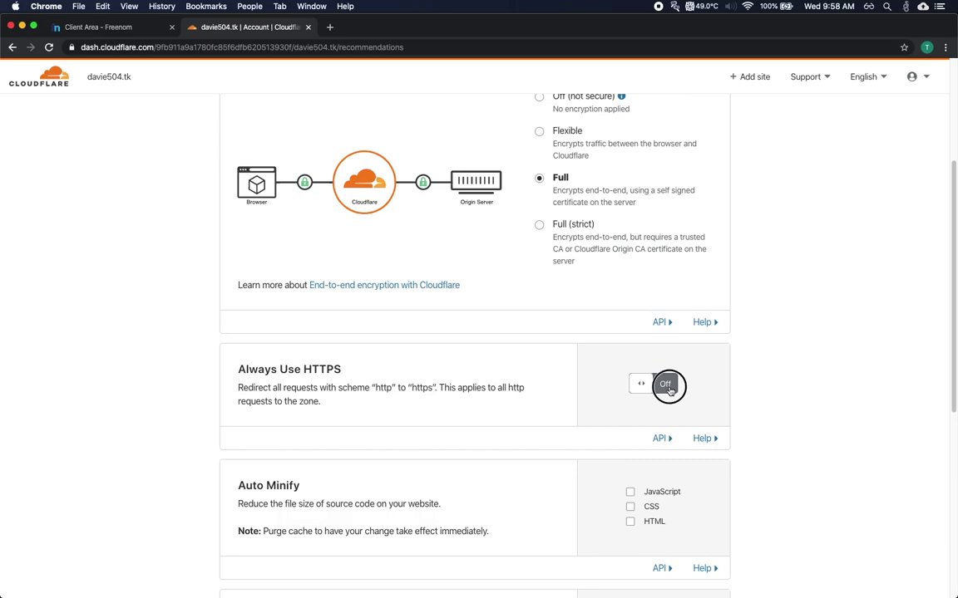
{"action": "scroll", "coordinate": [656, 390], "scroll_direction": "down", "scroll_amount": 8}
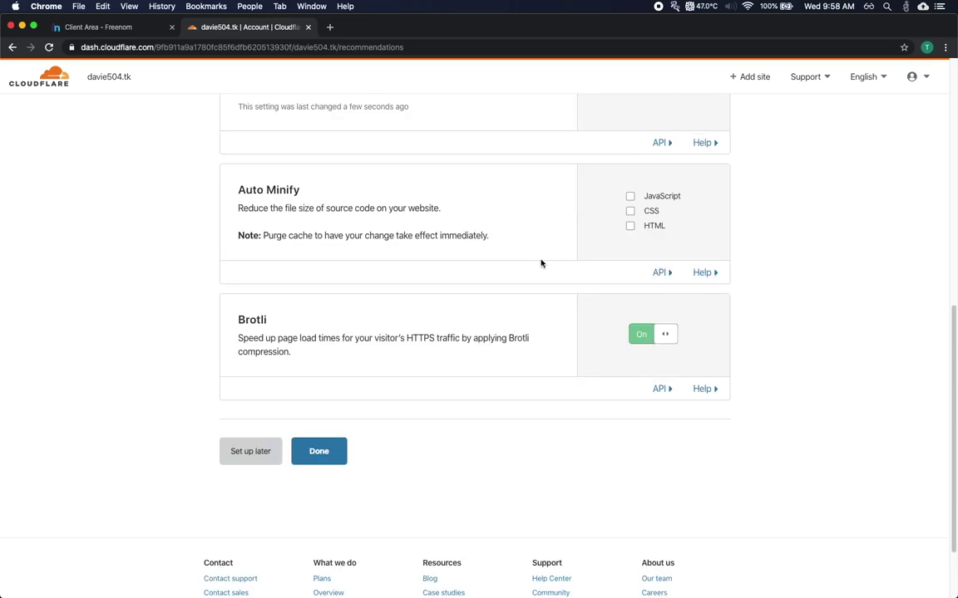
{"action": "left_click", "coordinate": [319, 449]}
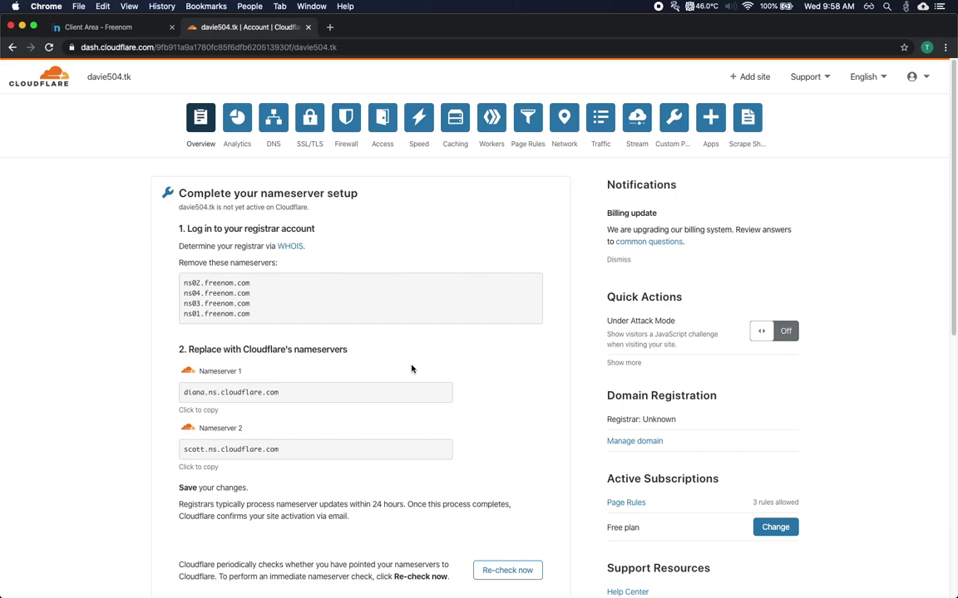
Re-check davie504.tk's nameservers until Cloudflare reports it is protecting the site
{"action": "scroll", "coordinate": [410, 368], "scroll_direction": "down", "scroll_amount": 3}
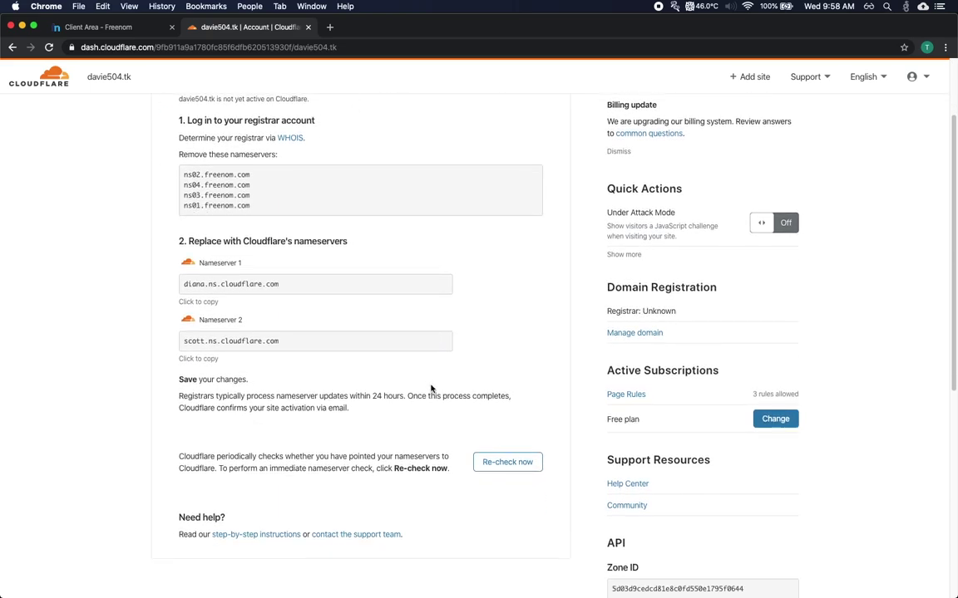
{"action": "left_click", "coordinate": [520, 464]}
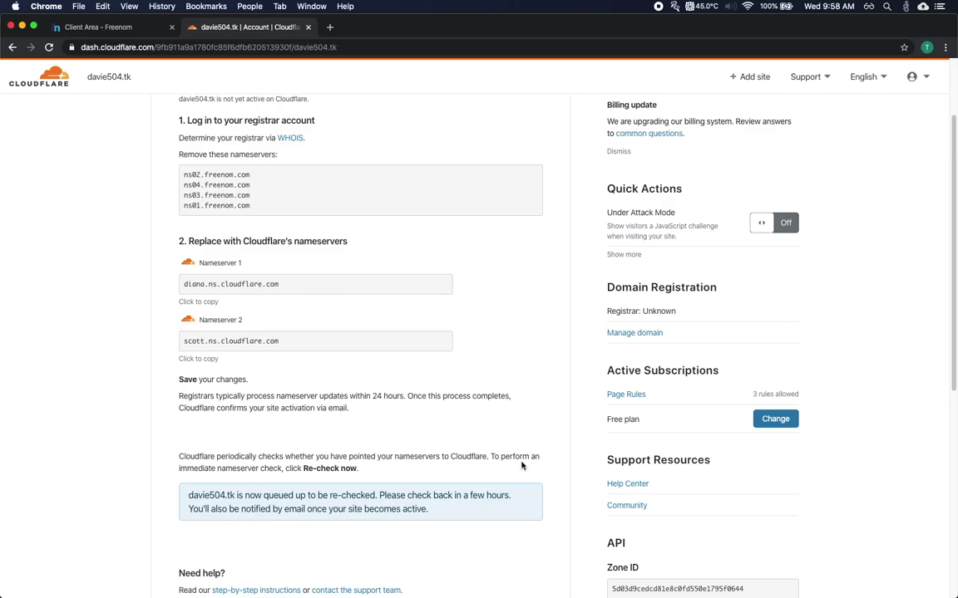
{"action": "scroll", "coordinate": [521, 465], "scroll_direction": "up", "scroll_amount": 3}
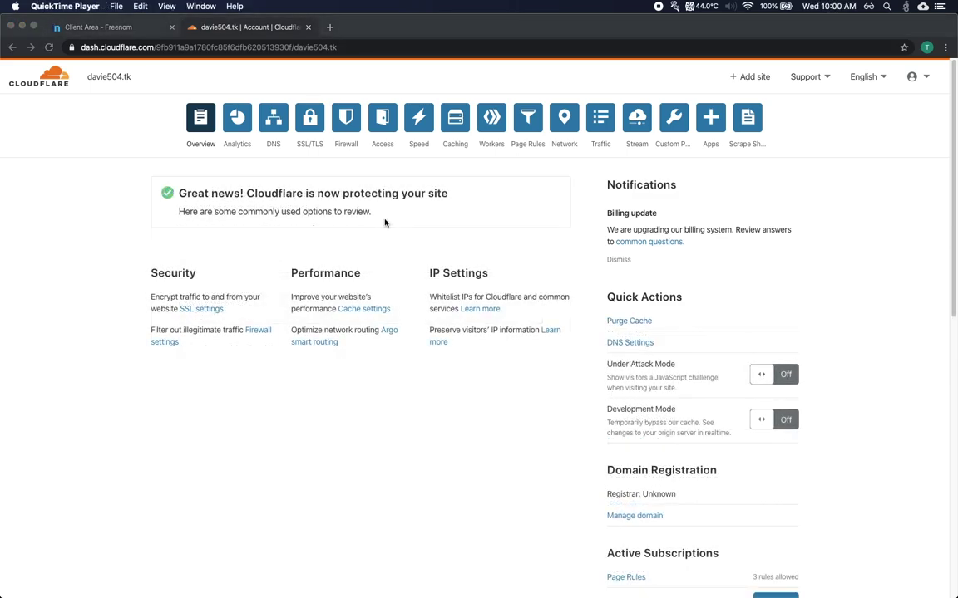
{"action": "left_click", "coordinate": [218, 193]}
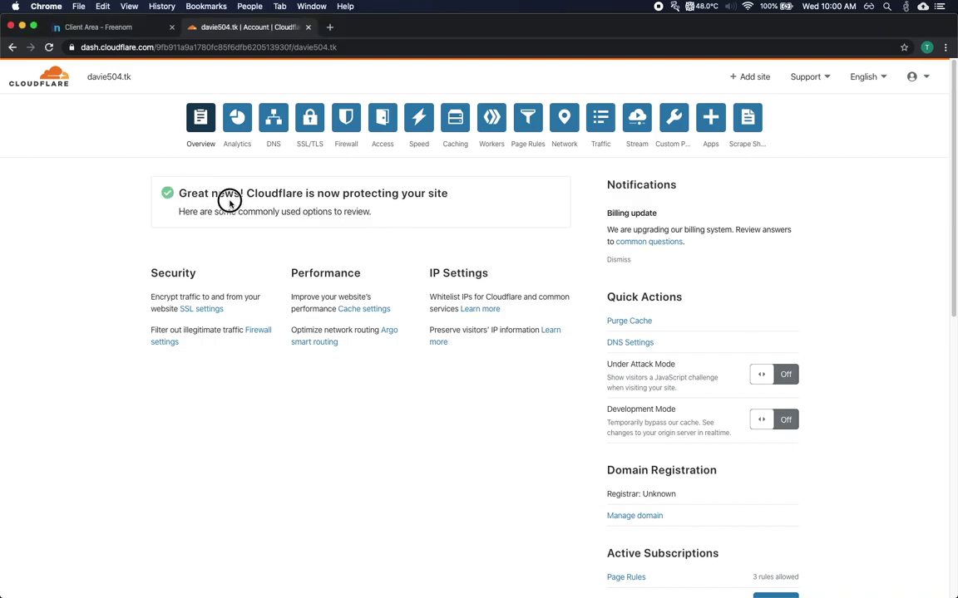
{"action": "left_click_drag", "start_coordinate": [178, 193], "coordinate": [377, 216]}
{"action": "left_click", "coordinate": [378, 216]}
{"action": "left_click", "coordinate": [276, 124]}
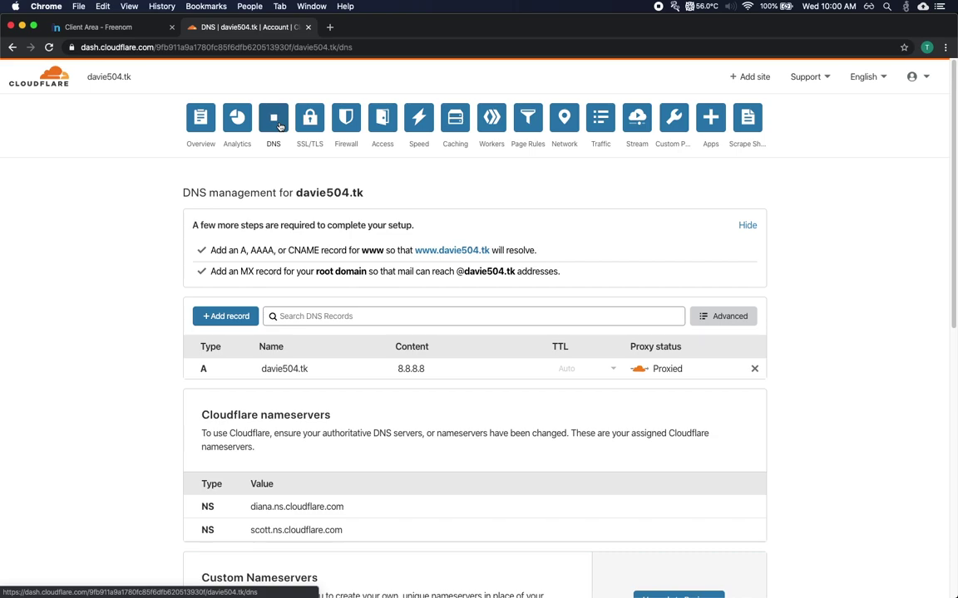
{"action": "scroll", "coordinate": [307, 241], "scroll_direction": "down", "scroll_amount": 1}
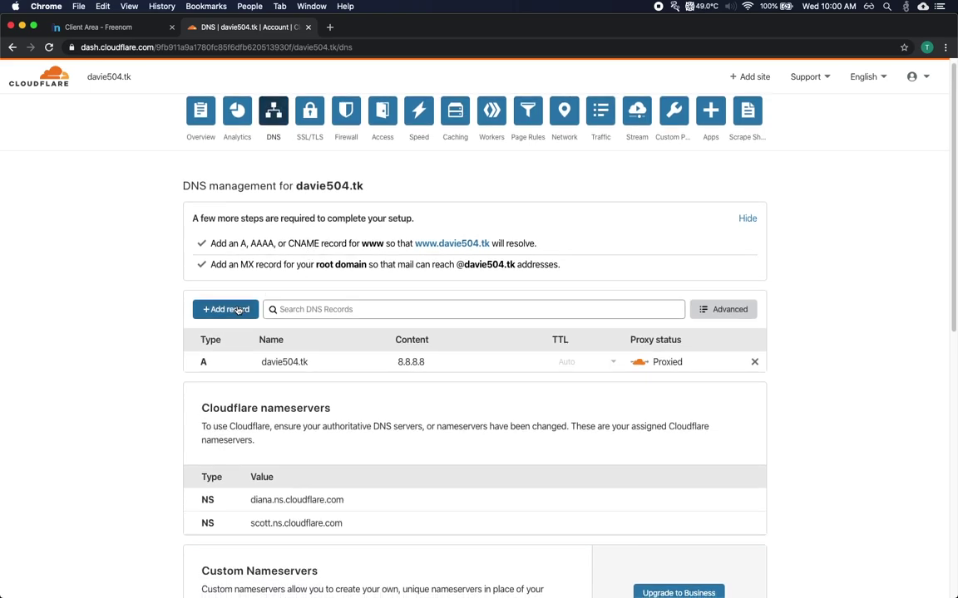
{"action": "left_click", "coordinate": [237, 311]}
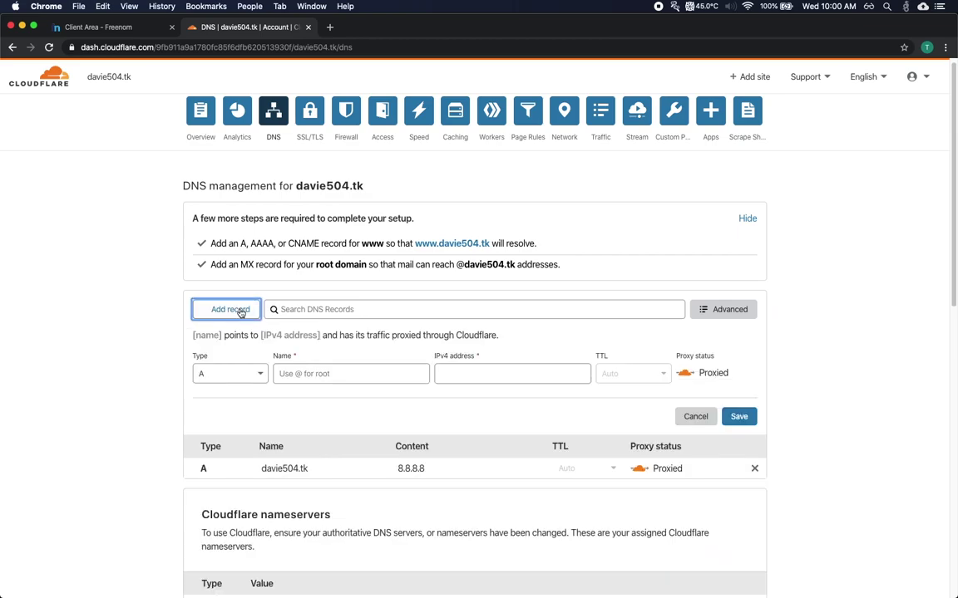
{"action": "left_click", "coordinate": [264, 375]}
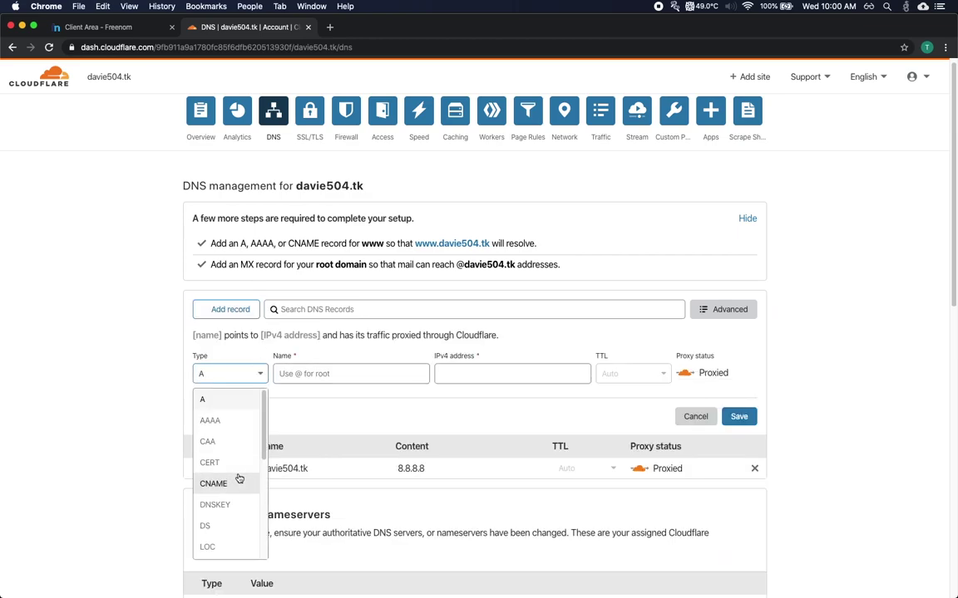
{"action": "left_click", "coordinate": [237, 480]}
{"action": "left_click", "coordinate": [290, 378]}
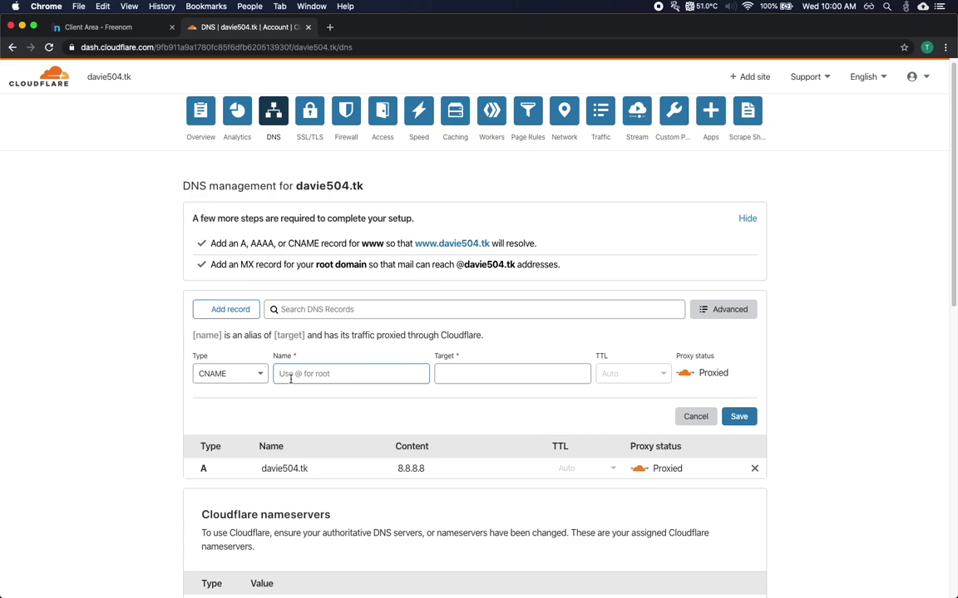
{"action": "type", "text": "www"}
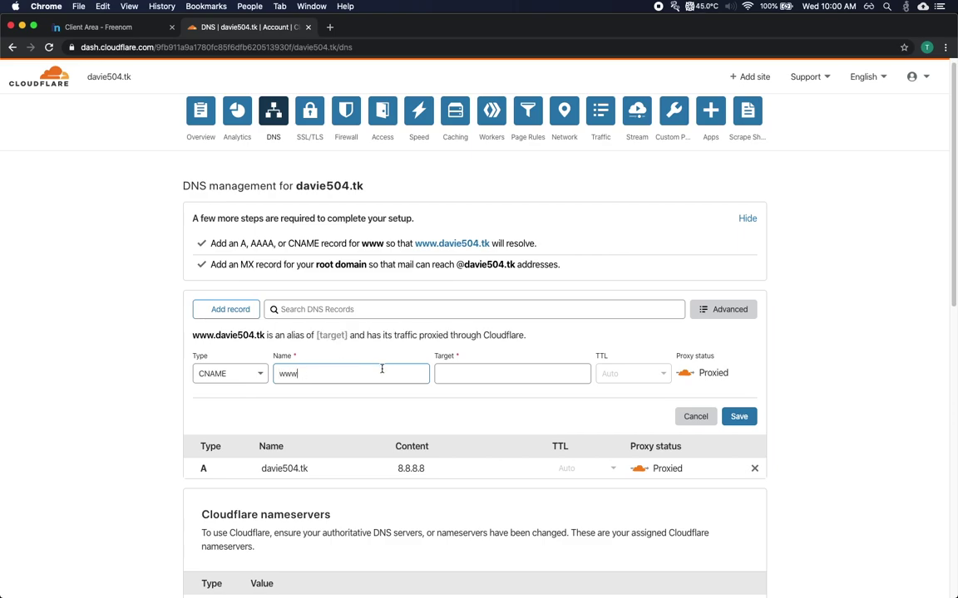
Enter a placeholder target, then clear the draft CNAME fields and cancel the record
{"action": "left_click", "coordinate": [476, 376]}
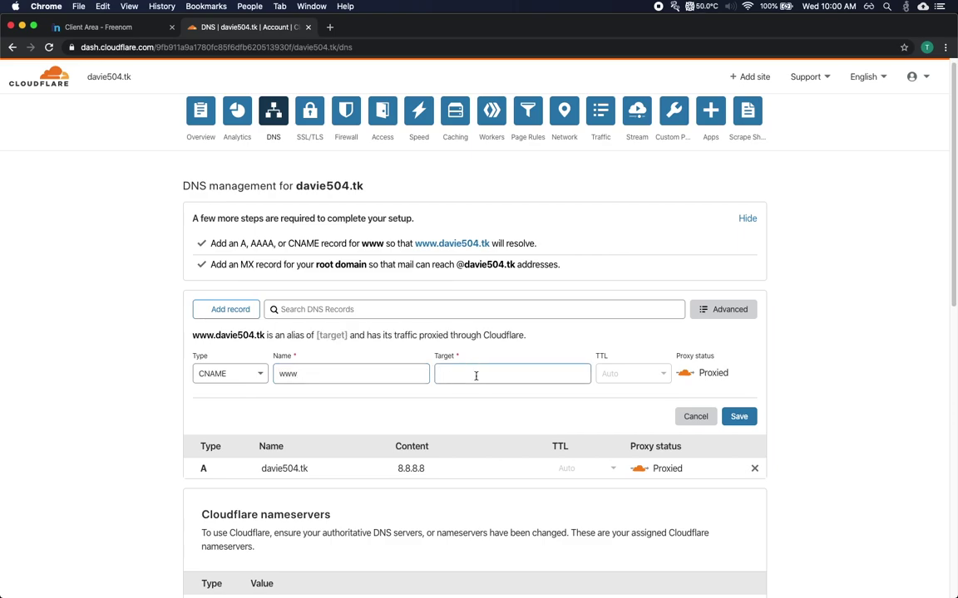
{"action": "type", "text": "fsfewfdfvszdgrv"}
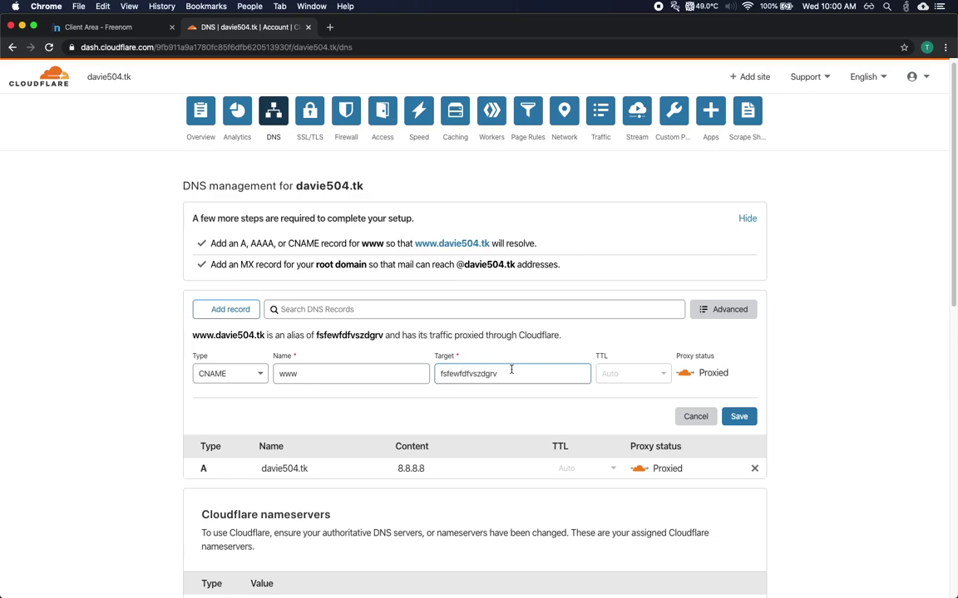
{"action": "key", "text": "BackSpace"}
{"action": "key", "text": "BackSpace"}
{"action": "key", "text": "BackSpace"}
{"action": "key", "text": "BackSpace"}
{"action": "key", "text": "BackSpace"}
{"action": "key", "text": "BackSpace"}
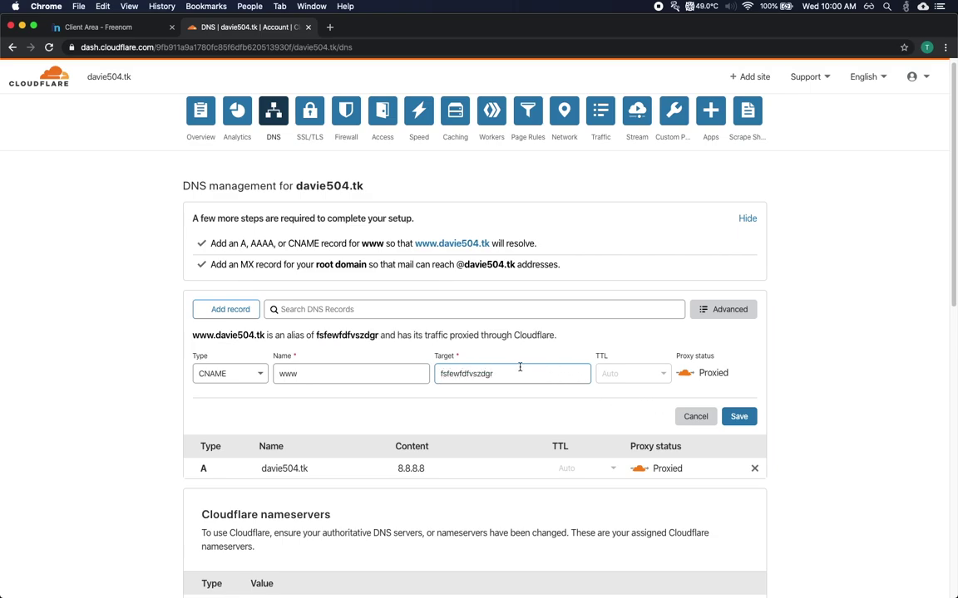
{"action": "left_click", "coordinate": [316, 375]}
{"action": "key", "text": "BackSpace"}
{"action": "key", "text": "BackSpace"}
{"action": "key", "text": "BackSpace"}
{"action": "left_click", "coordinate": [585, 379]}
{"action": "key", "text": "BackSpace"}
{"action": "key", "text": "BackSpace"}
{"action": "key", "text": "BackSpace"}
{"action": "key", "text": "BackSpace"}
{"action": "key", "text": "BackSpace"}
{"action": "key", "text": "BackSpace"}
{"action": "key", "text": "BackSpace"}
{"action": "left_click", "coordinate": [684, 415]}
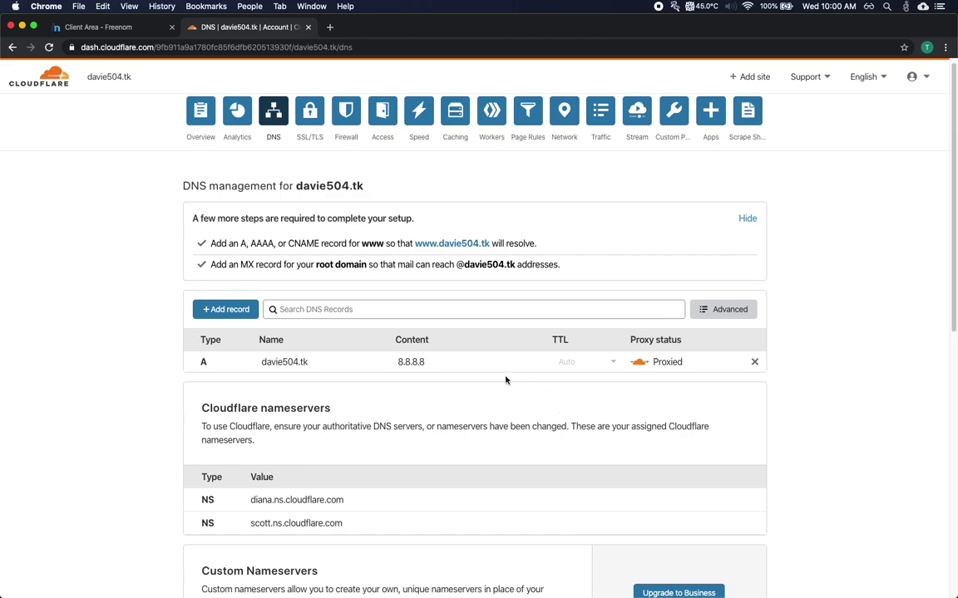
{"action": "left_click", "coordinate": [311, 113]}
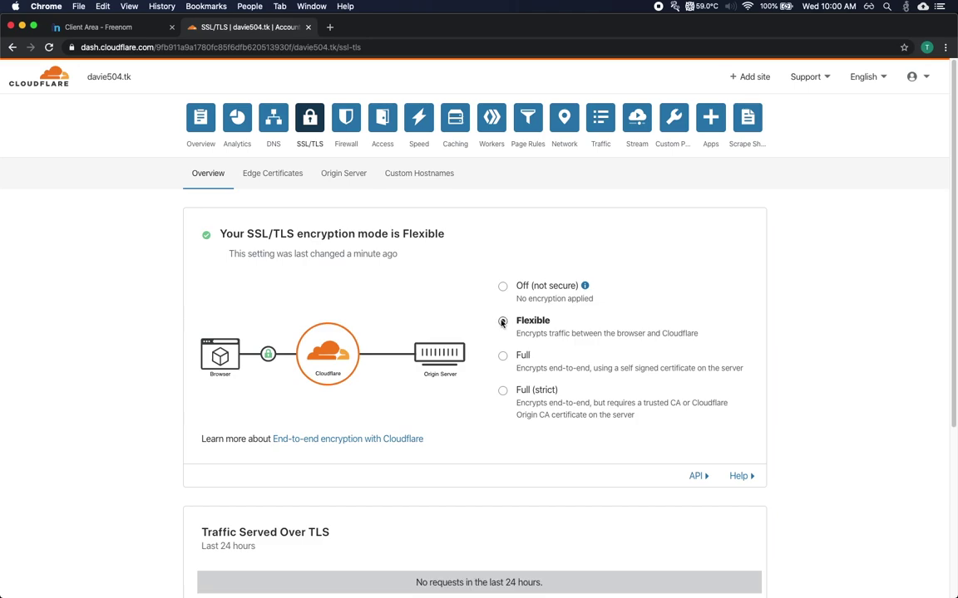
{"action": "left_click", "coordinate": [503, 357]}
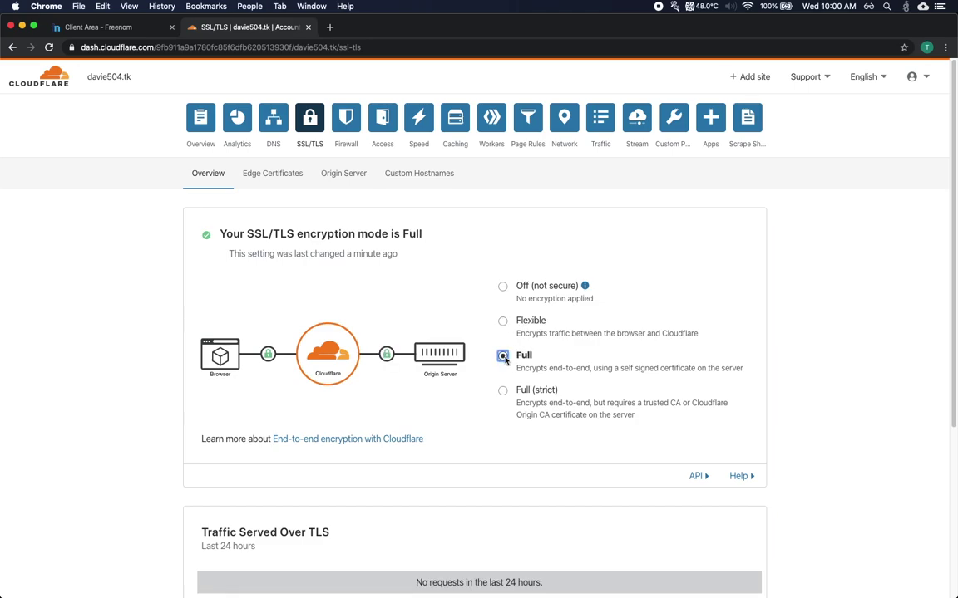
{"action": "scroll", "coordinate": [505, 358], "scroll_direction": "down", "scroll_amount": 5}
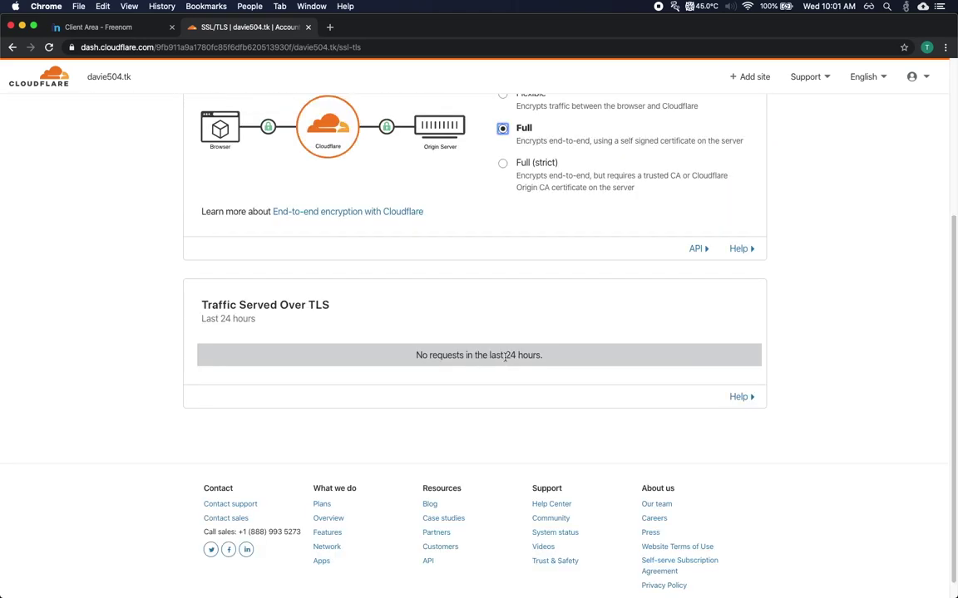
{"action": "scroll", "coordinate": [505, 358], "scroll_direction": "up", "scroll_amount": 5}
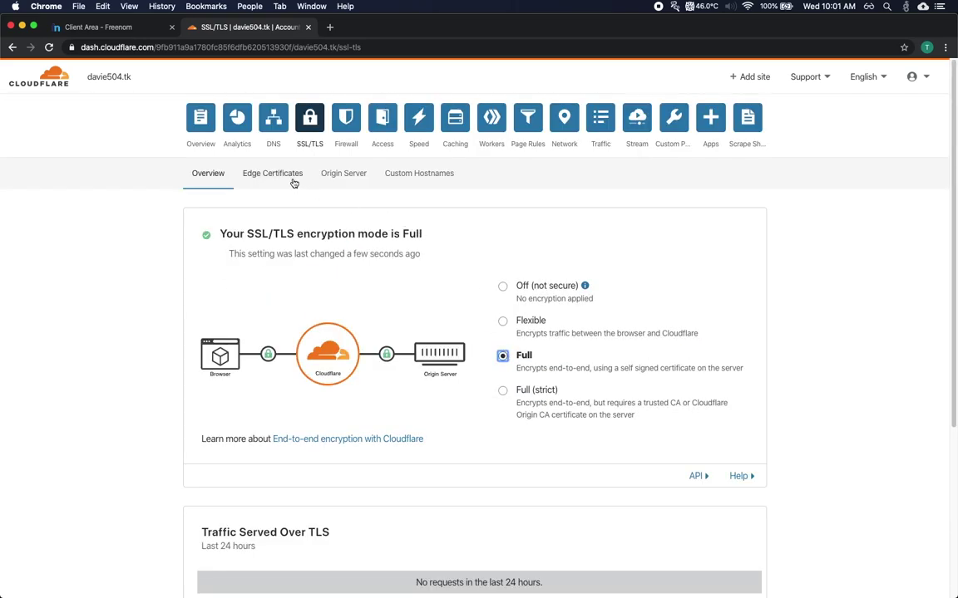
{"action": "left_click", "coordinate": [293, 182]}
{"action": "scroll", "coordinate": [410, 250], "scroll_direction": "down", "scroll_amount": 8}
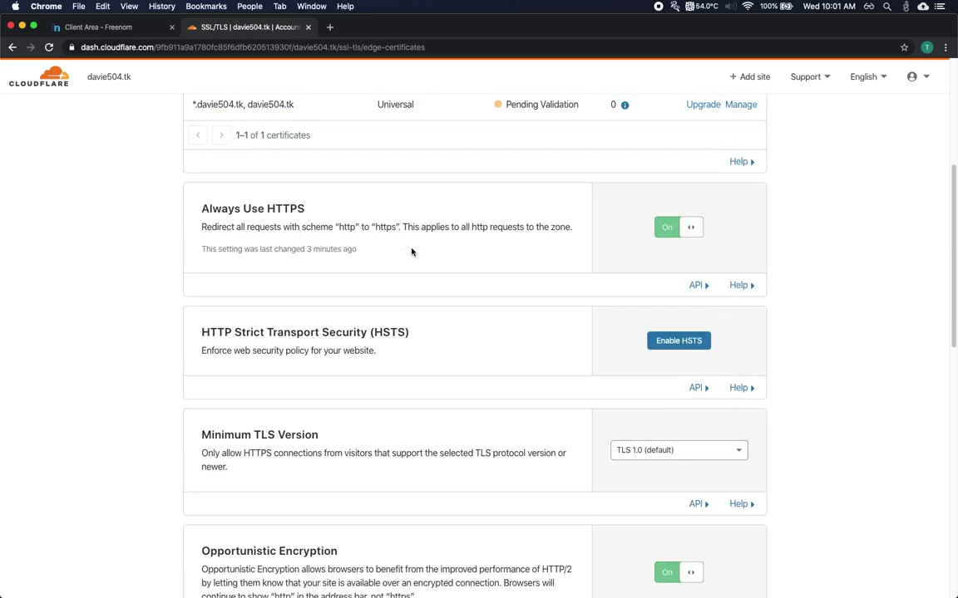
{"action": "scroll", "coordinate": [411, 251], "scroll_direction": "down", "scroll_amount": 12}
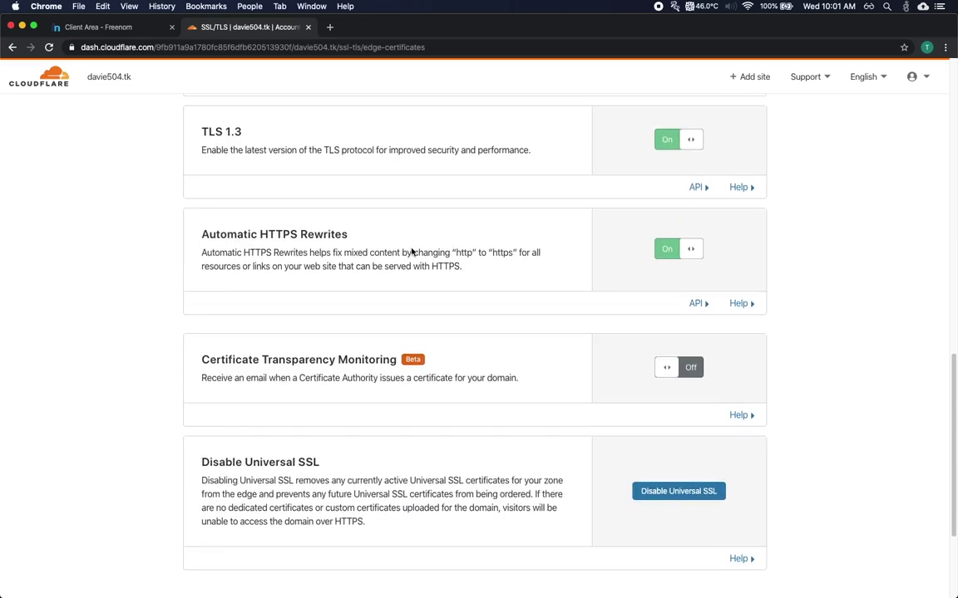
{"action": "scroll", "coordinate": [399, 241], "scroll_direction": "up", "scroll_amount": 20}
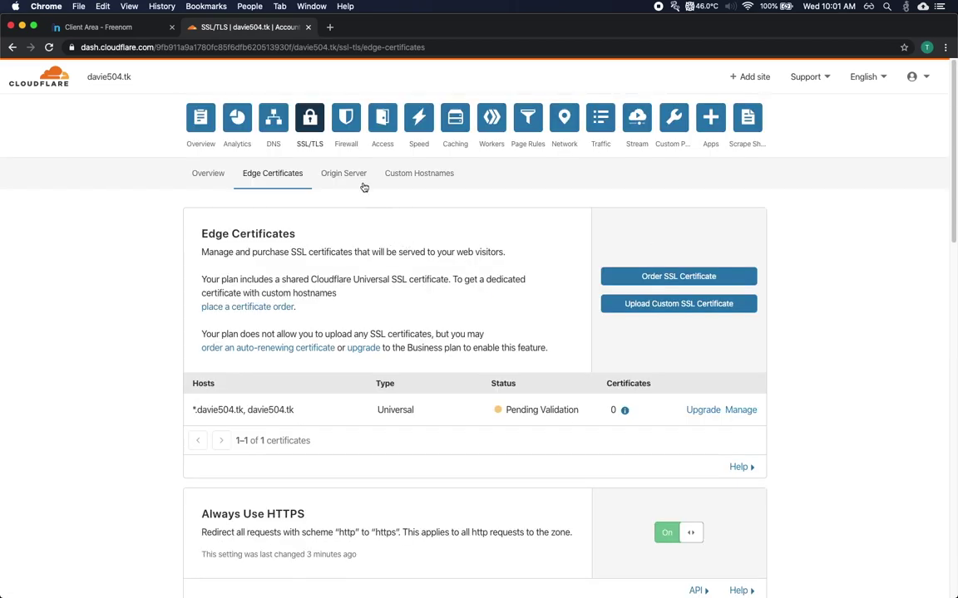
Look through the Firewall and Access pages, then open Speed Optimization and review Rocket Loader
{"action": "left_click", "coordinate": [350, 123]}
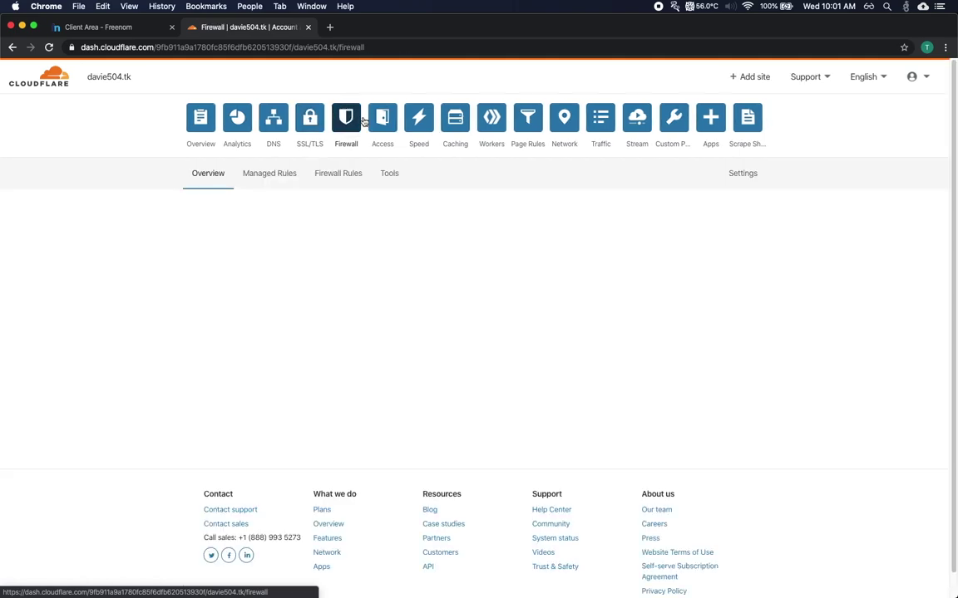
{"action": "left_click", "coordinate": [388, 122]}
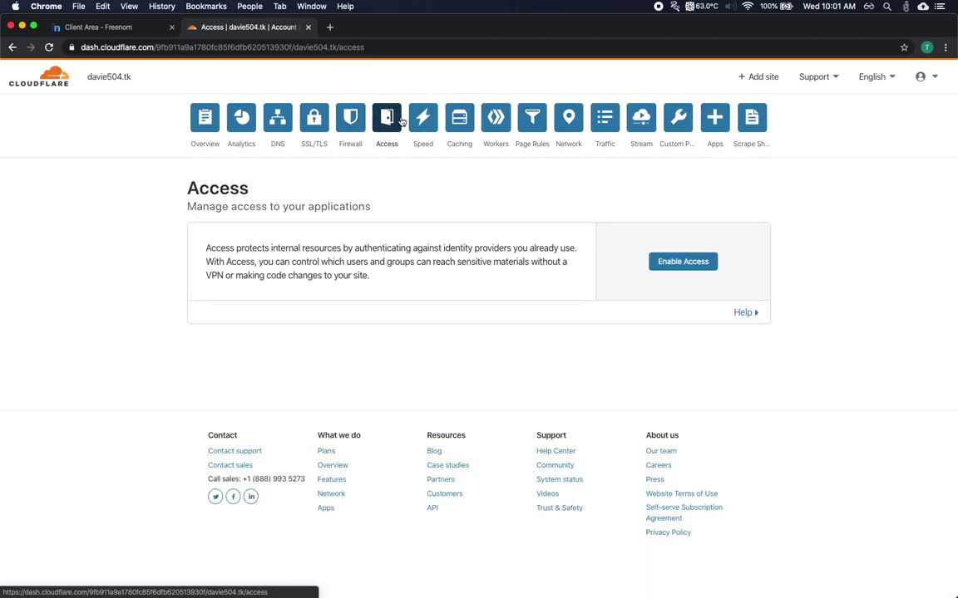
{"action": "left_click", "coordinate": [413, 121]}
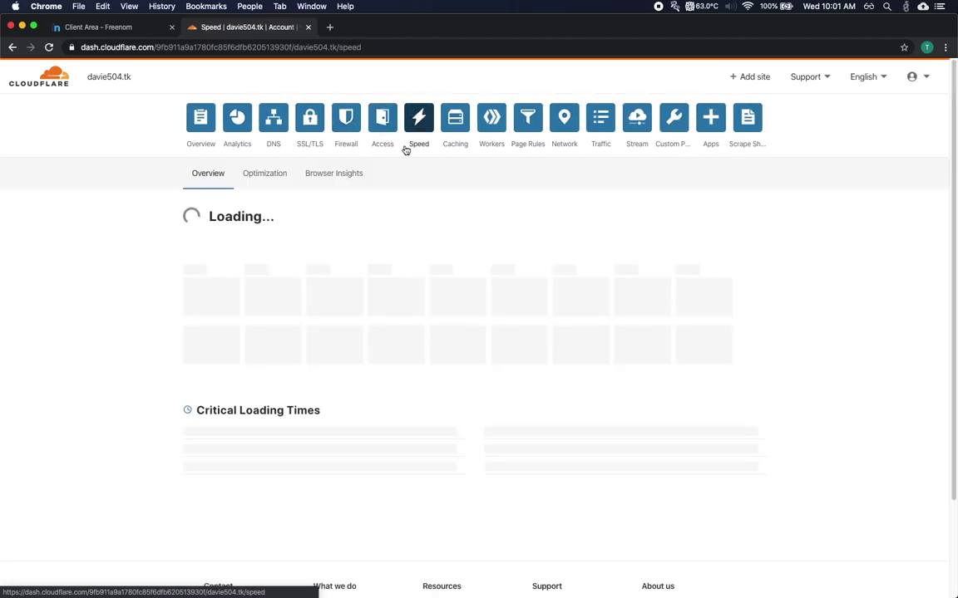
{"action": "left_click", "coordinate": [282, 176]}
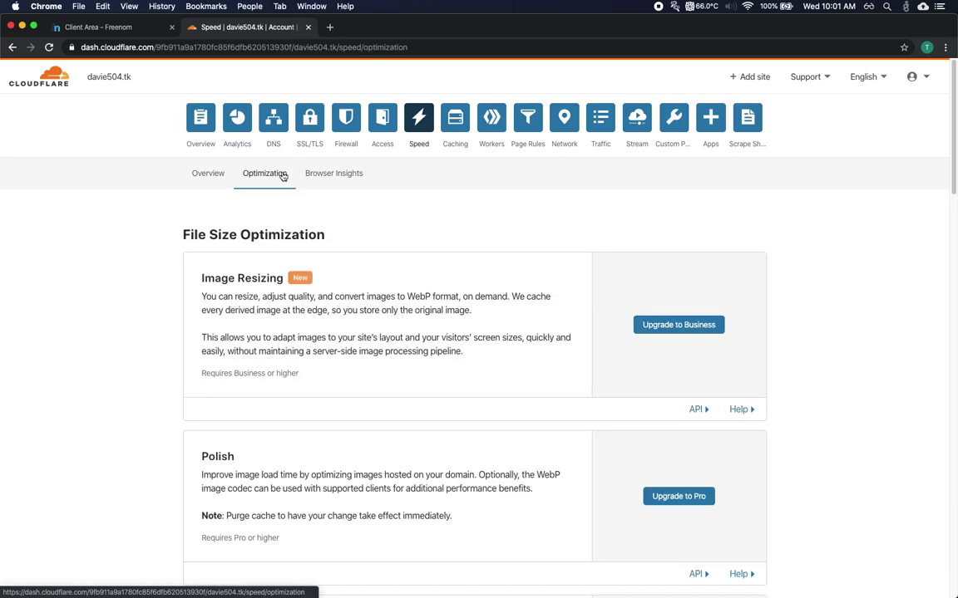
{"action": "scroll", "coordinate": [391, 203], "scroll_direction": "down", "scroll_amount": 5}
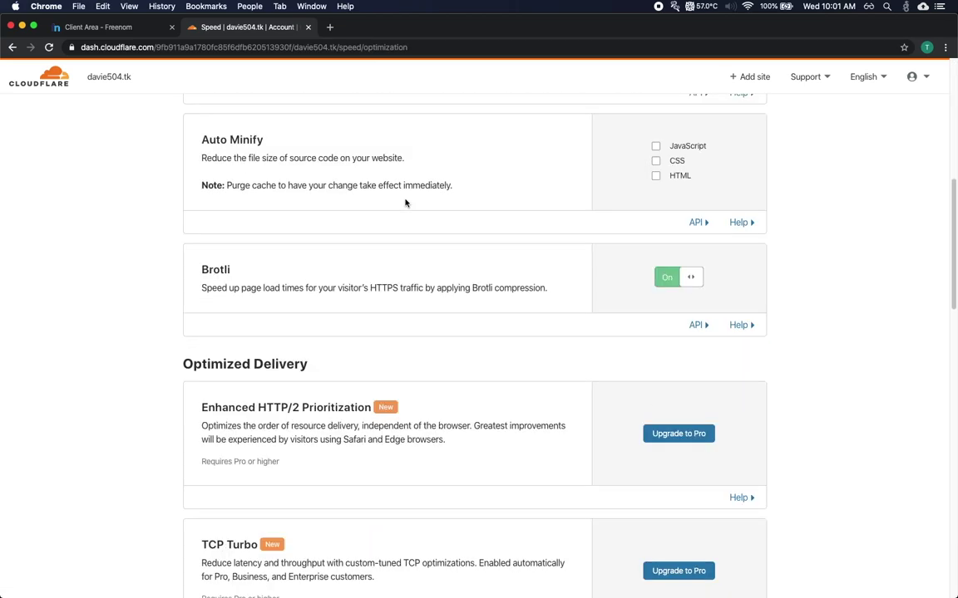
{"action": "scroll", "coordinate": [405, 203], "scroll_direction": "down", "scroll_amount": 4}
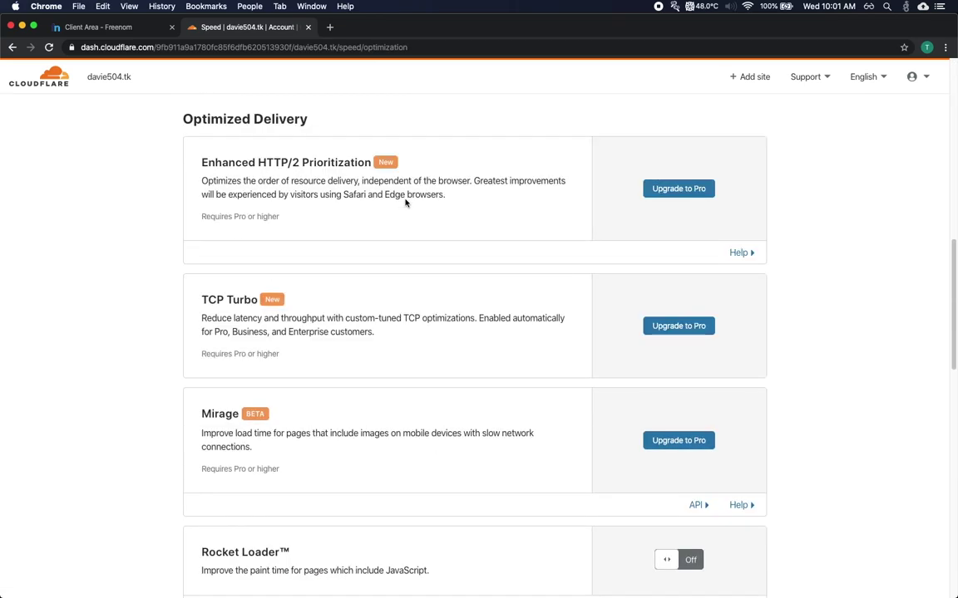
{"action": "left_click_drag", "start_coordinate": [201, 466], "coordinate": [418, 483]}
{"action": "left_click", "coordinate": [438, 458]}
Review AMP Real URL and Mobile Redirect, selecting davie504.tk as the mobile redirect subdomain
{"action": "scroll", "coordinate": [439, 450], "scroll_direction": "down", "scroll_amount": 3}
{"action": "scroll", "coordinate": [450, 424], "scroll_direction": "down", "scroll_amount": 1}
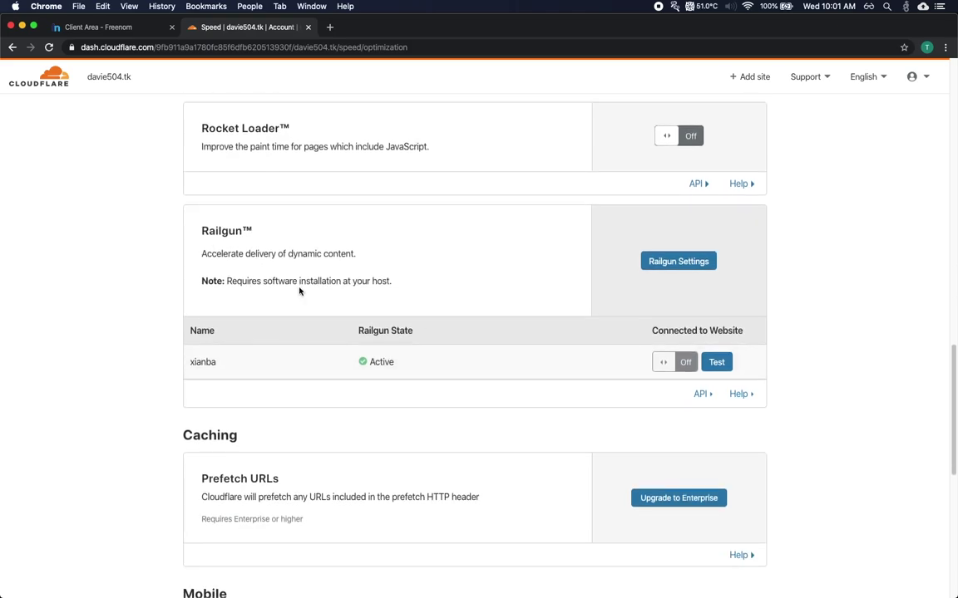
{"action": "scroll", "coordinate": [299, 291], "scroll_direction": "down", "scroll_amount": 5}
{"action": "scroll", "coordinate": [242, 310], "scroll_direction": "down", "scroll_amount": 1}
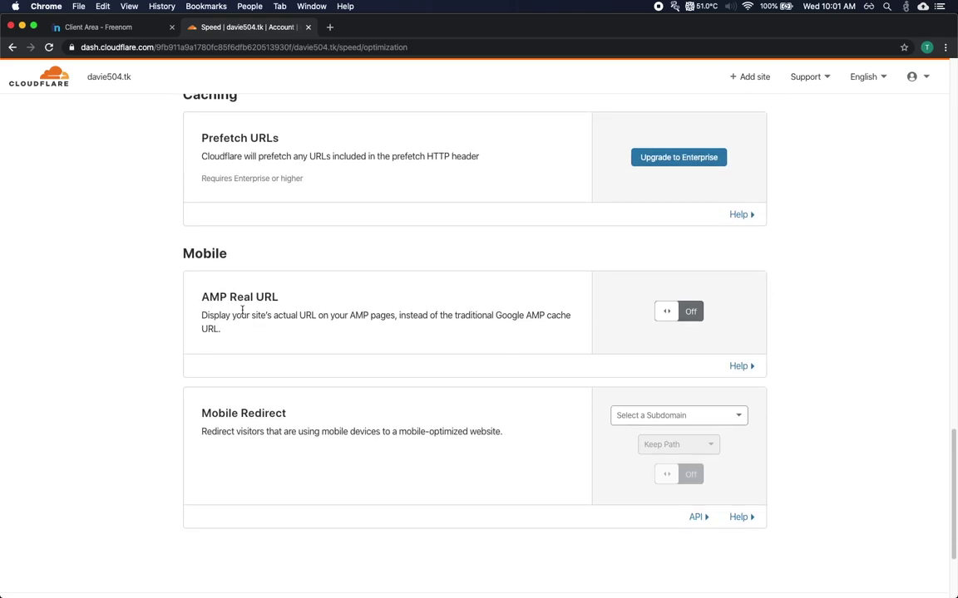
{"action": "left_click_drag", "start_coordinate": [201, 298], "coordinate": [276, 326]}
{"action": "left_click", "coordinate": [277, 326]}
{"action": "left_click_drag", "start_coordinate": [202, 413], "coordinate": [505, 433]}
{"action": "left_click", "coordinate": [581, 428]}
{"action": "left_click", "coordinate": [644, 416]}
{"action": "left_click", "coordinate": [642, 438]}
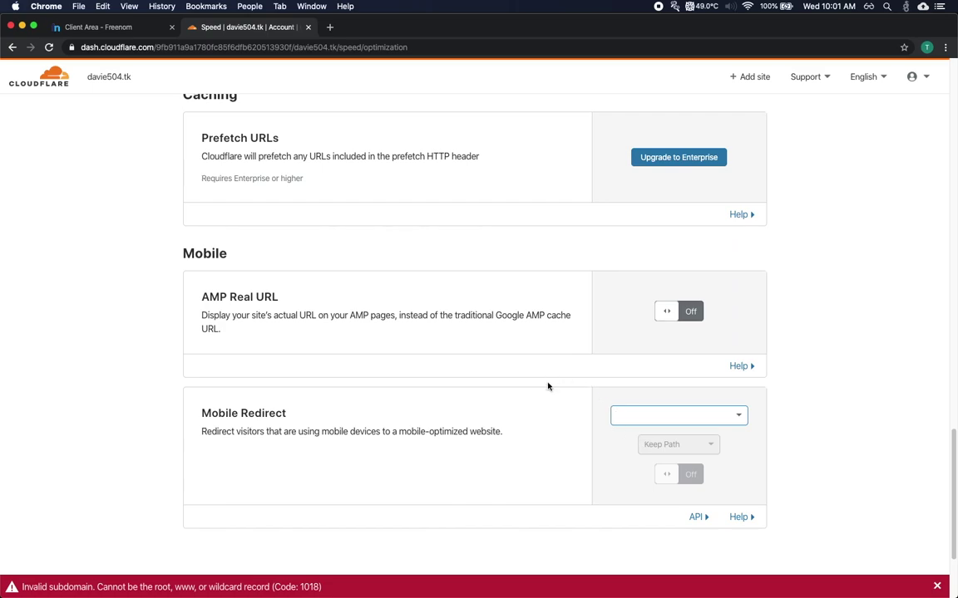
{"action": "scroll", "coordinate": [547, 385], "scroll_direction": "up", "scroll_amount": 5}
{"action": "scroll", "coordinate": [547, 385], "scroll_direction": "up", "scroll_amount": 10}
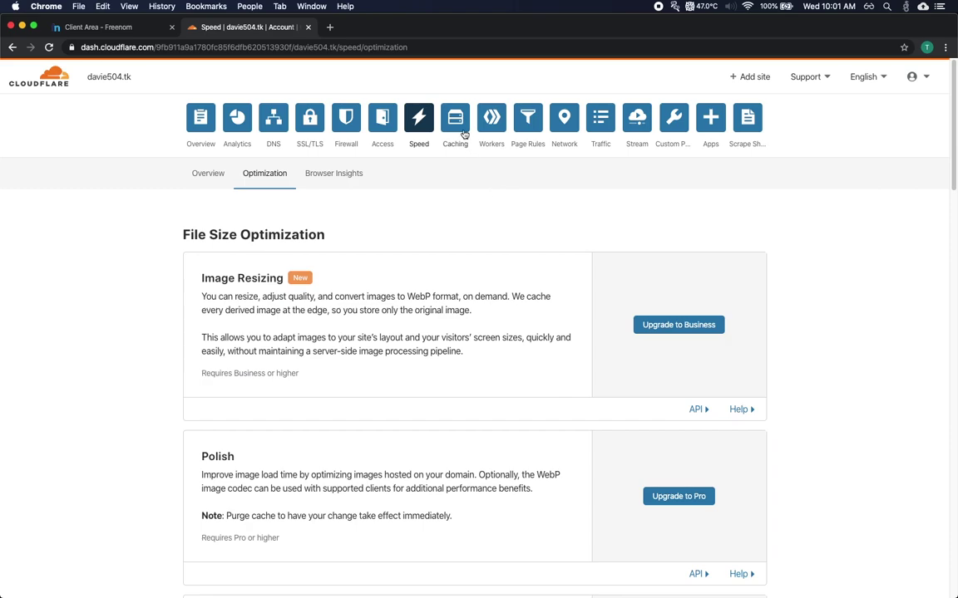
Go via Caching to davie504.tk's Page Rules list, which has no rules and 3 remaining
{"action": "left_click", "coordinate": [459, 126]}
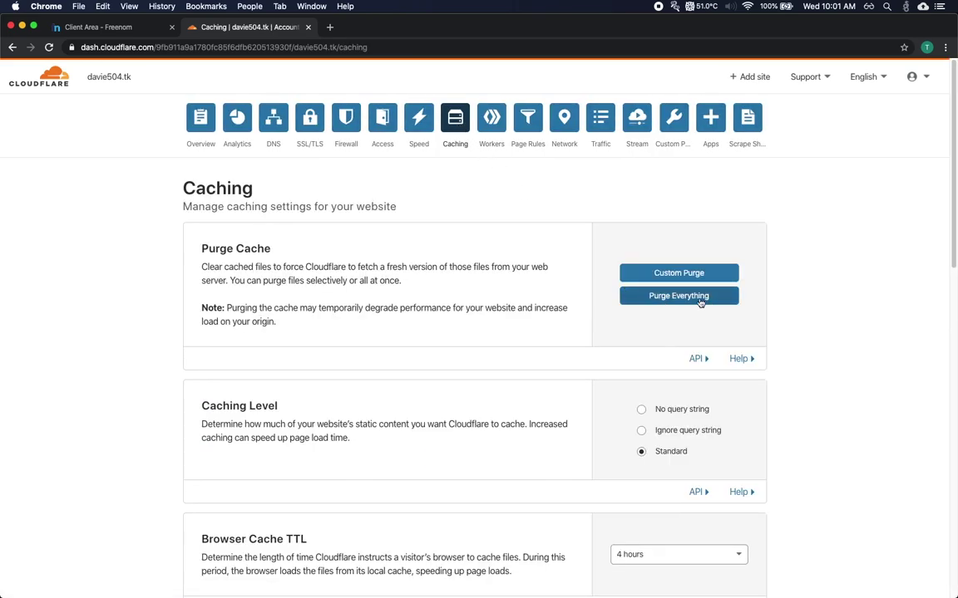
{"action": "left_click", "coordinate": [525, 118]}
{"action": "scroll", "coordinate": [498, 242], "scroll_direction": "down", "scroll_amount": 2}
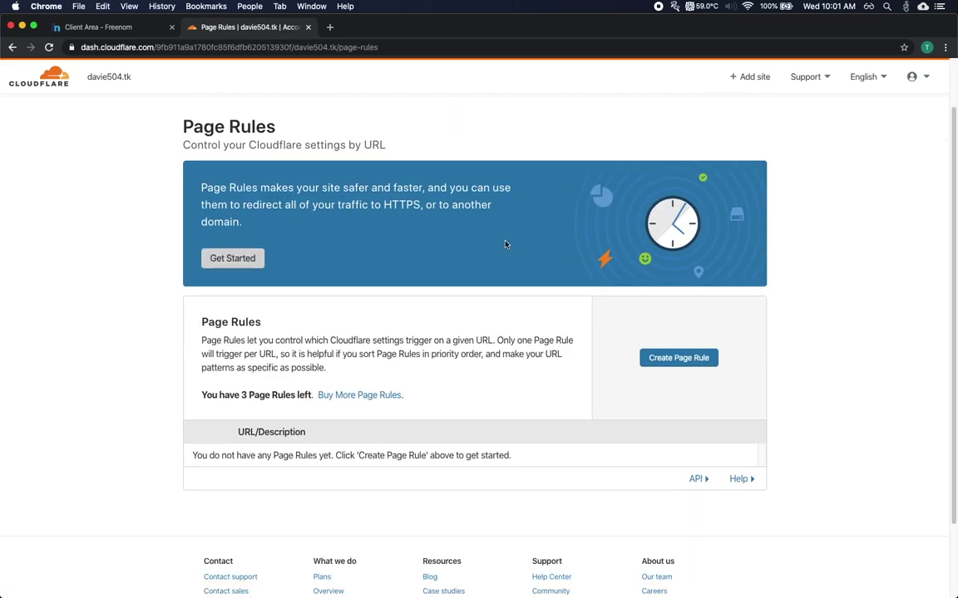
Create a new page rule matching the URL pattern davie504.tk/*
{"action": "left_click", "coordinate": [645, 357]}
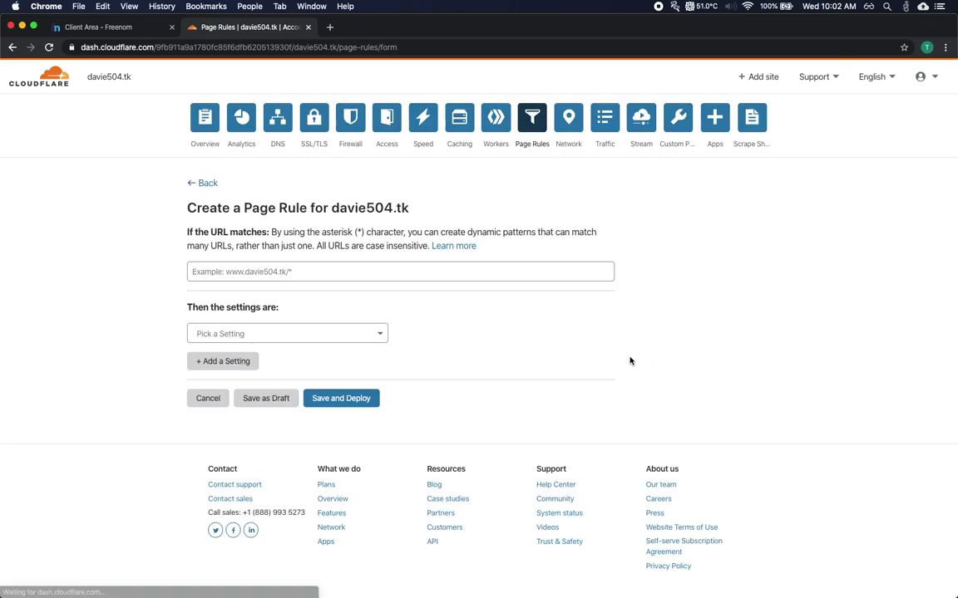
{"action": "left_click", "coordinate": [423, 273]}
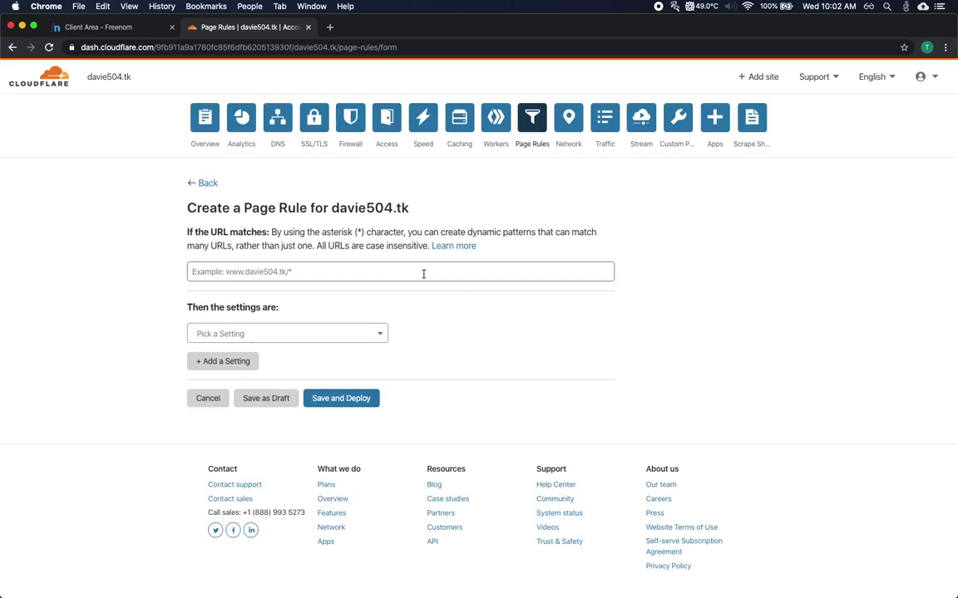
{"action": "type", "text": "davi"}
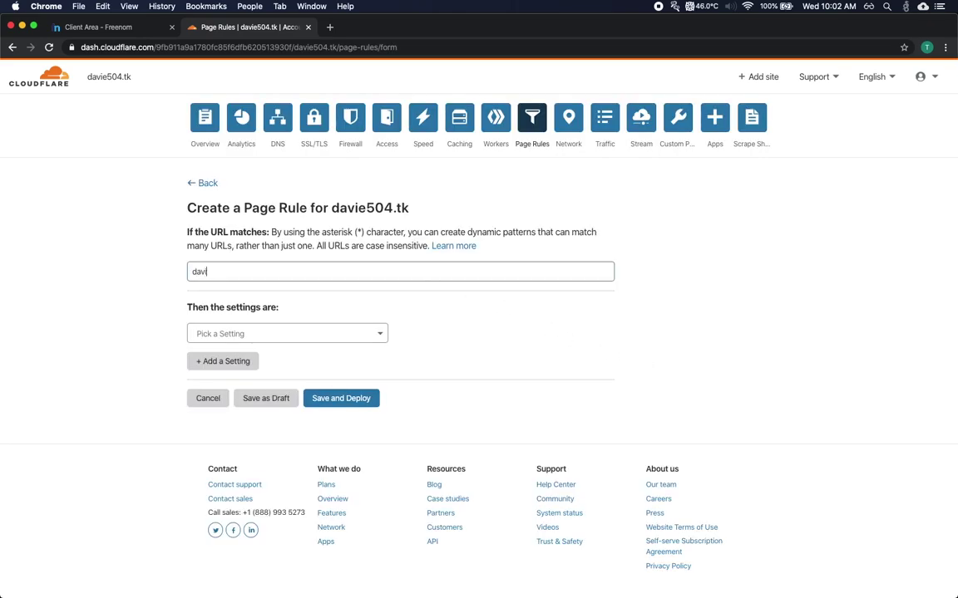
{"action": "type", "text": "e504.tk/*"}
Set the rule to Forwarding URL with a 301 - Permanent Redirect status
{"action": "left_click", "coordinate": [346, 334]}
{"action": "scroll", "coordinate": [339, 365], "scroll_direction": "down", "scroll_amount": 10}
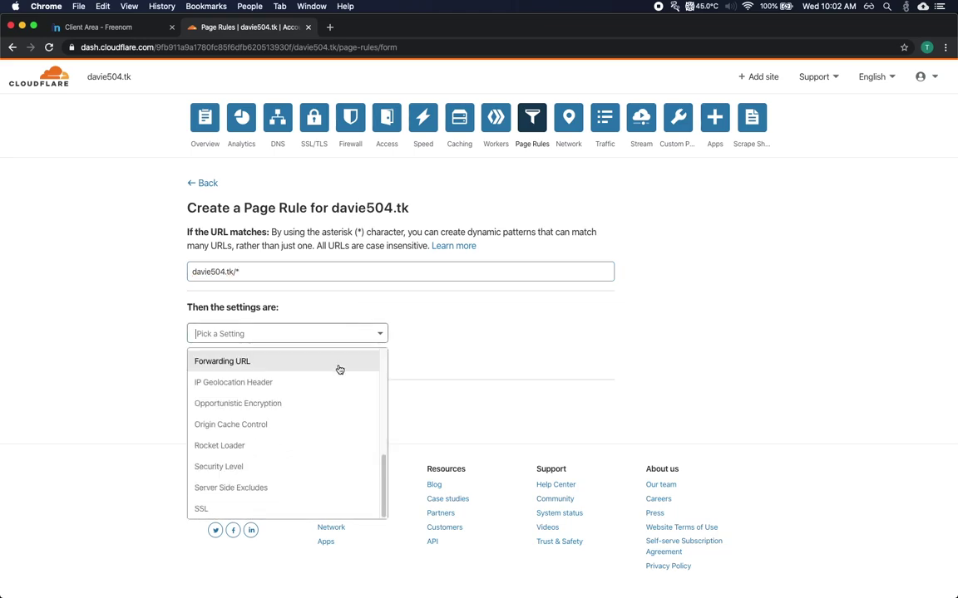
{"action": "left_click", "coordinate": [337, 368]}
{"action": "left_click", "coordinate": [428, 333]}
{"action": "left_click", "coordinate": [428, 356]}
{"action": "left_click", "coordinate": [423, 361]}
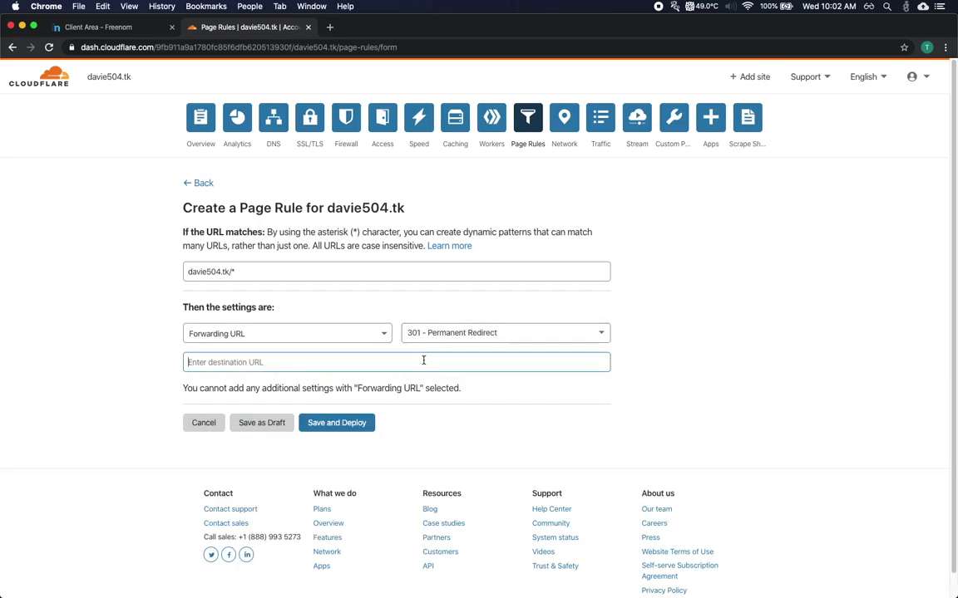
{"action": "type", "text": "www.davie504.tk/$1"}
{"action": "left_click_drag", "start_coordinate": [249, 363], "coordinate": [262, 362]}
{"action": "type", "text": "https:"}
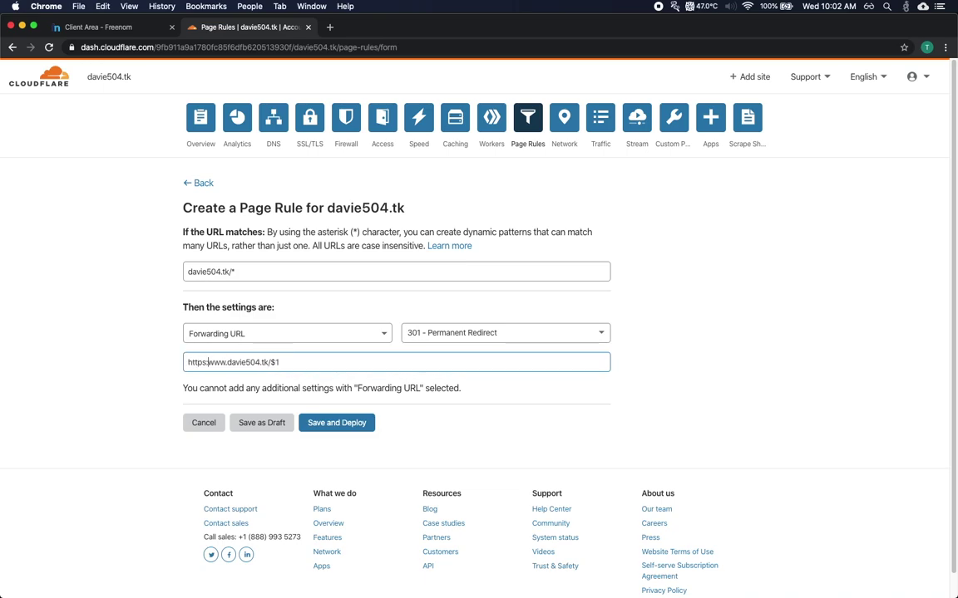
{"action": "type", "text": "//"}
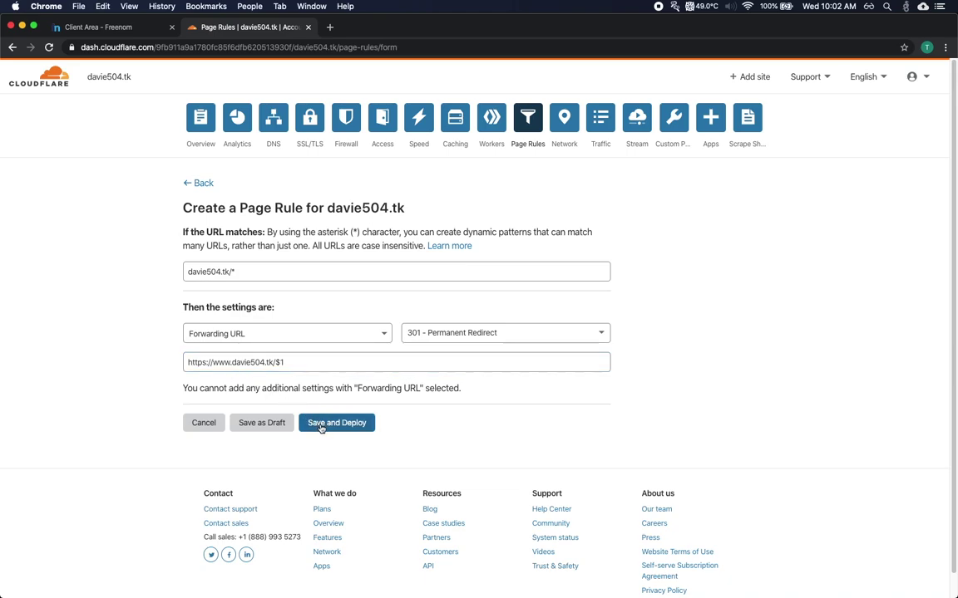
{"action": "left_click", "coordinate": [352, 429]}
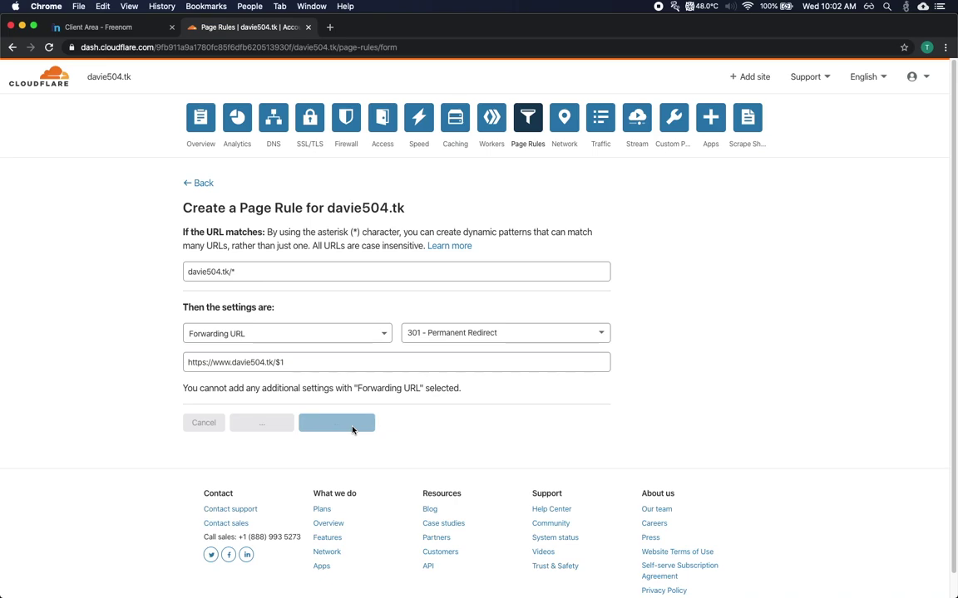
Leave the Page Rules list and go back to the DNS records for davie504.tk
{"action": "scroll", "coordinate": [412, 430], "scroll_direction": "down", "scroll_amount": 2}
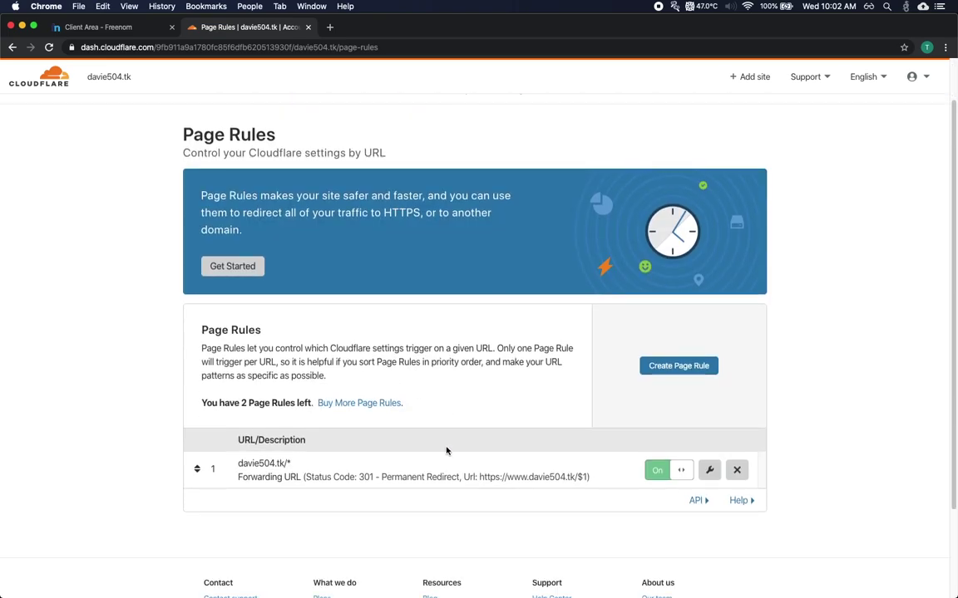
{"action": "scroll", "coordinate": [452, 447], "scroll_direction": "up", "scroll_amount": 1}
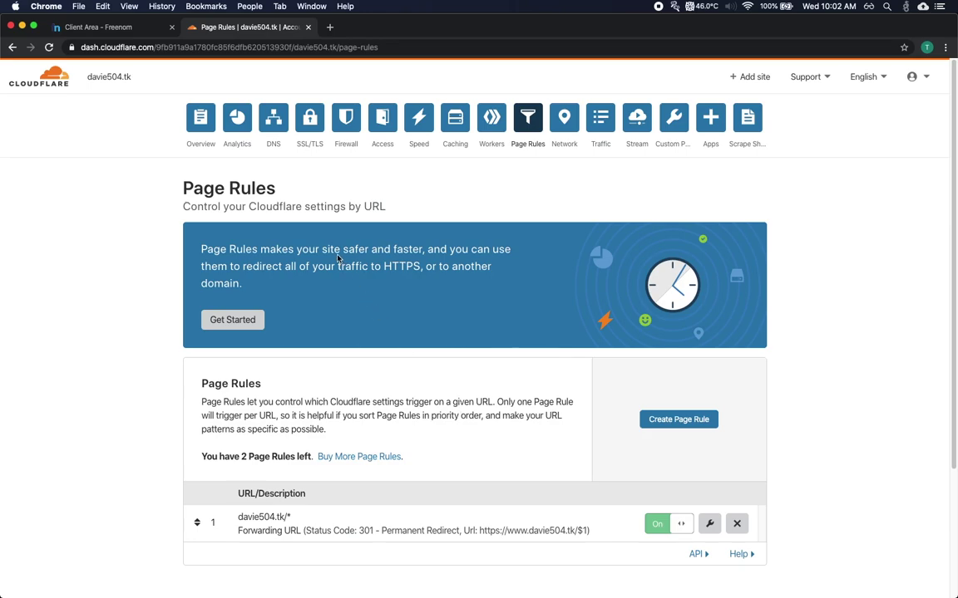
{"action": "left_click", "coordinate": [266, 120]}
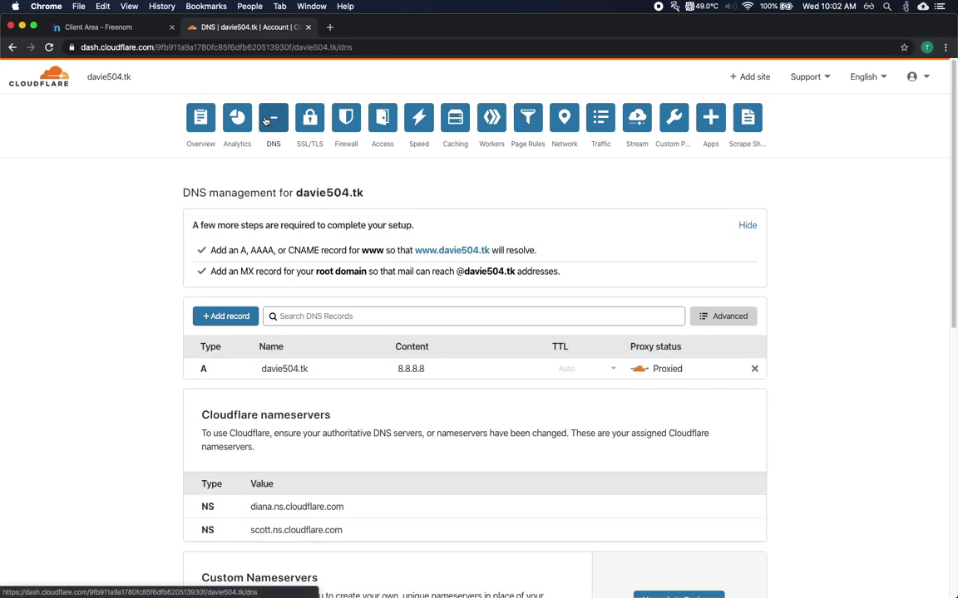